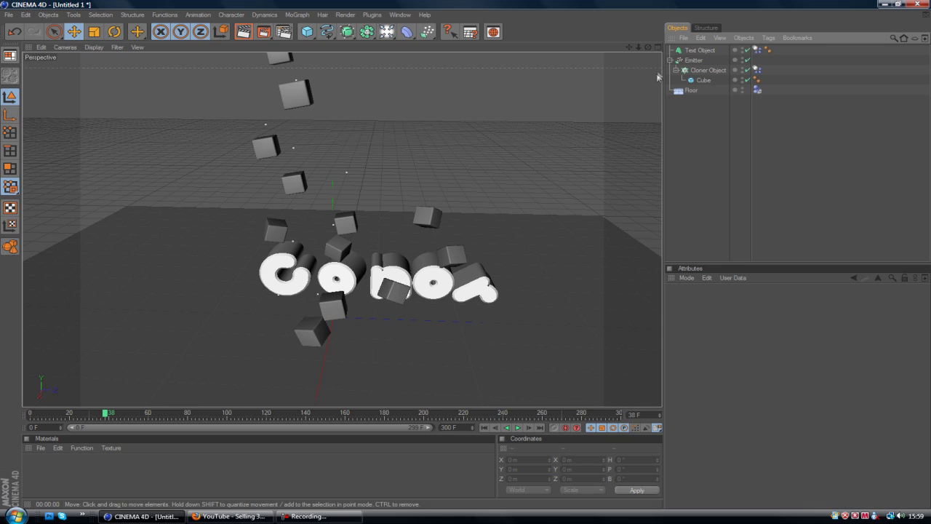
# Step: Review the Emitter, Cloner Object and Cube settings, then bring up the Selling 3D Intro video in Firefox
pyautogui.click(684, 61)
pyautogui.click(670, 61)
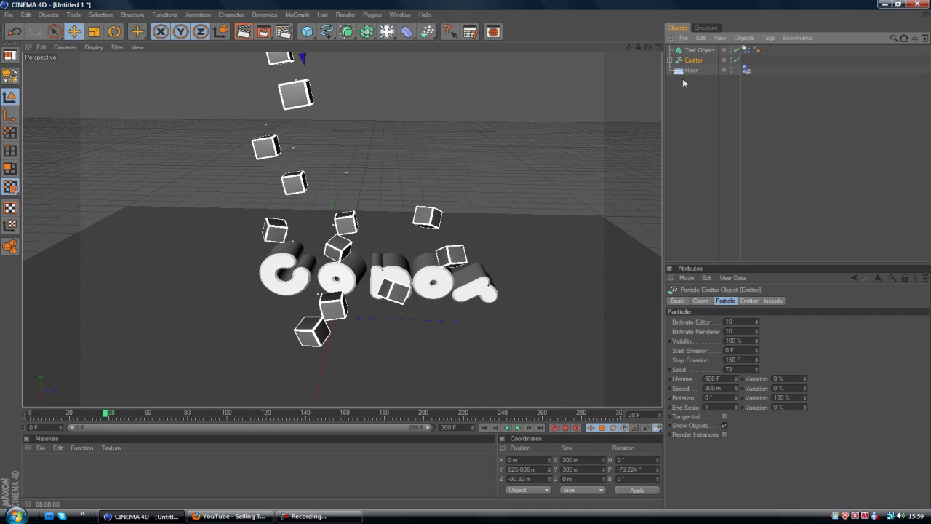
pyautogui.click(670, 61)
pyautogui.click(686, 70)
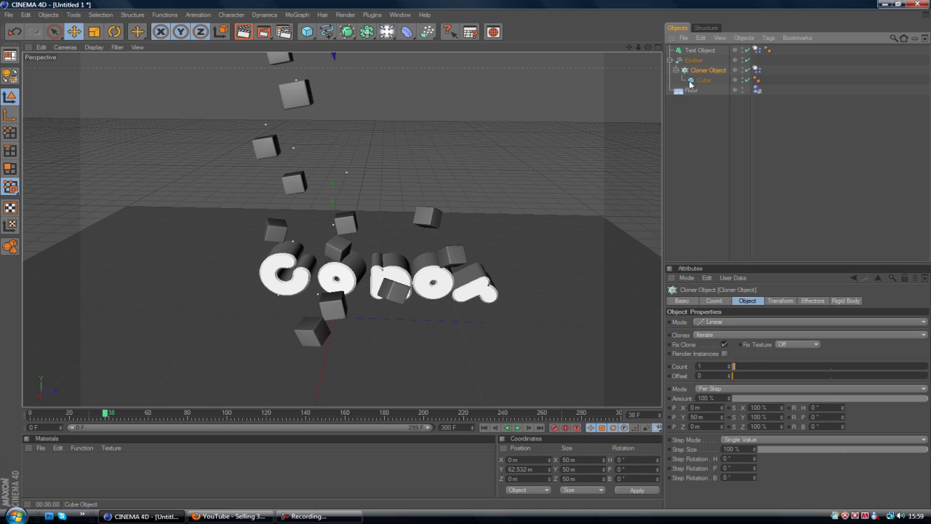
pyautogui.click(692, 80)
pyautogui.click(691, 64)
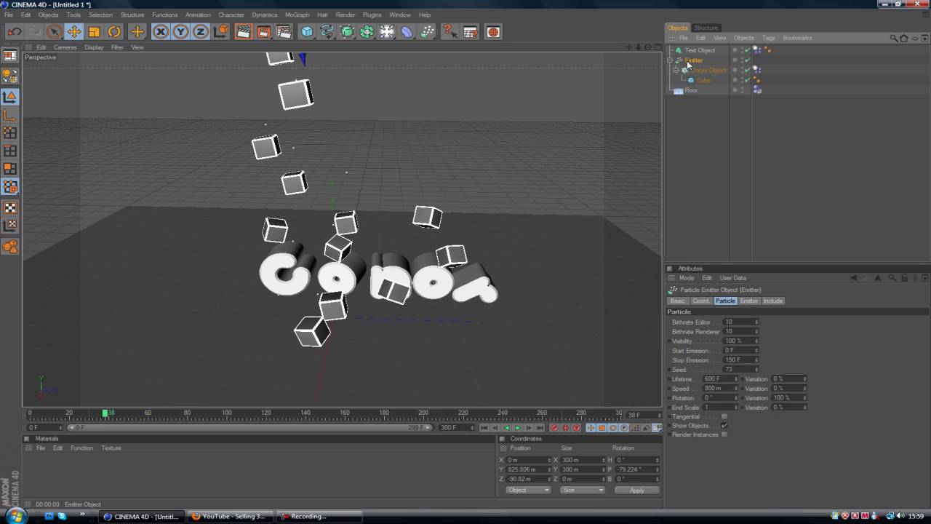
pyautogui.click(229, 516)
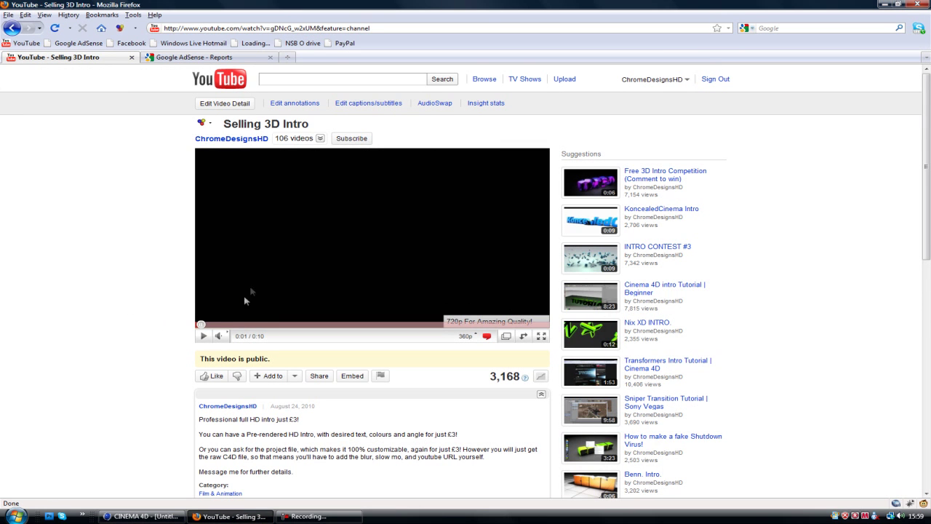
# Step: Play the 10-second Selling 3D Intro clip muted, replay it, and pause at 0:04
pyautogui.click(203, 336)
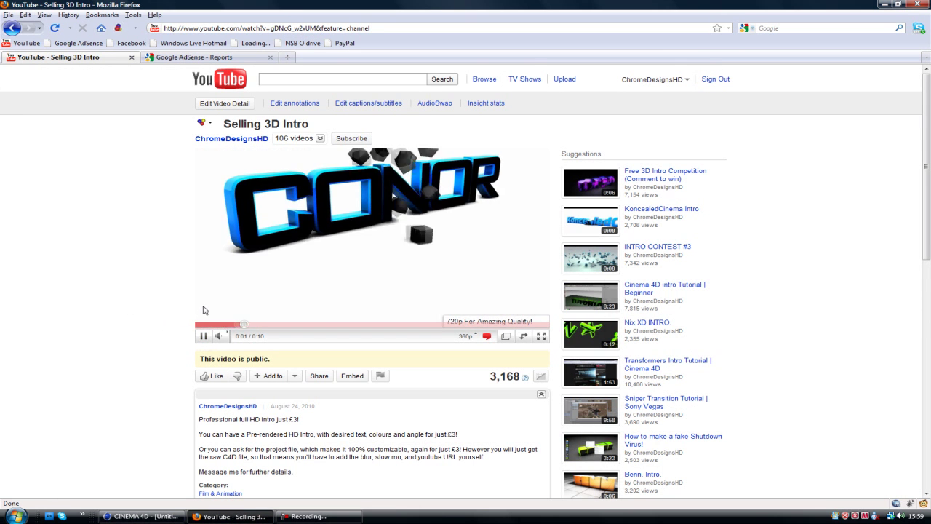
pyautogui.press('space')
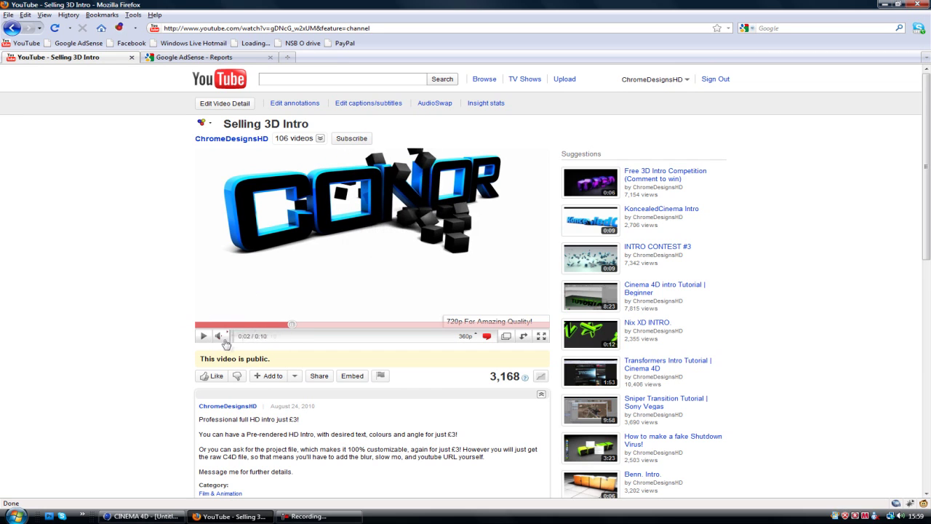
pyautogui.click(218, 336)
pyautogui.click(407, 218)
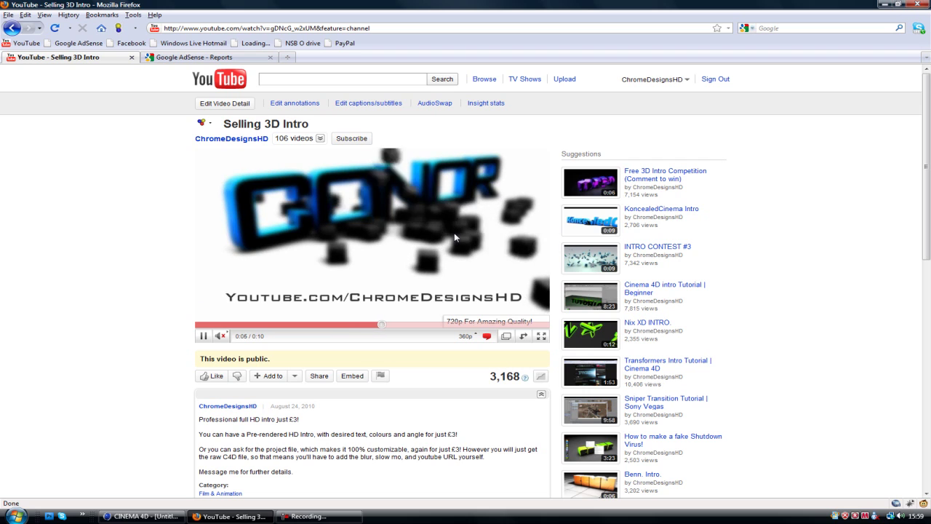
pyautogui.click(397, 221)
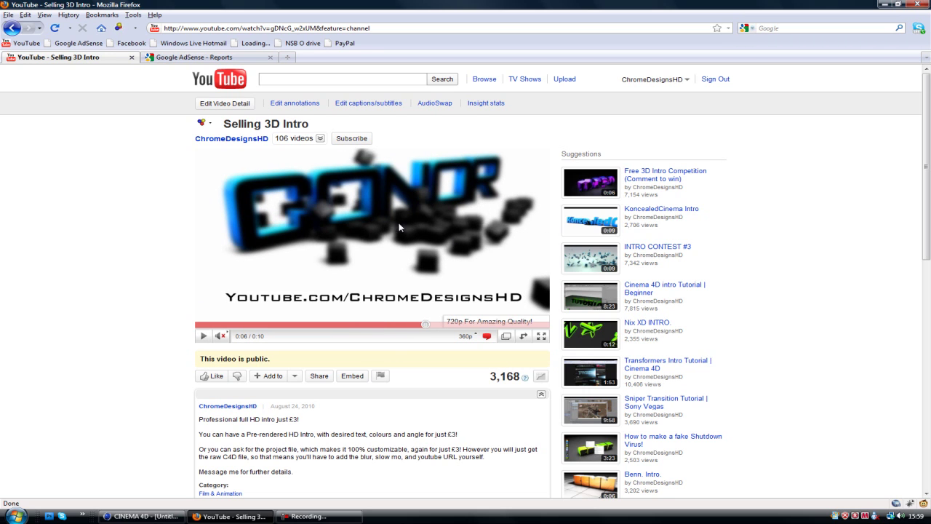
pyautogui.click(330, 236)
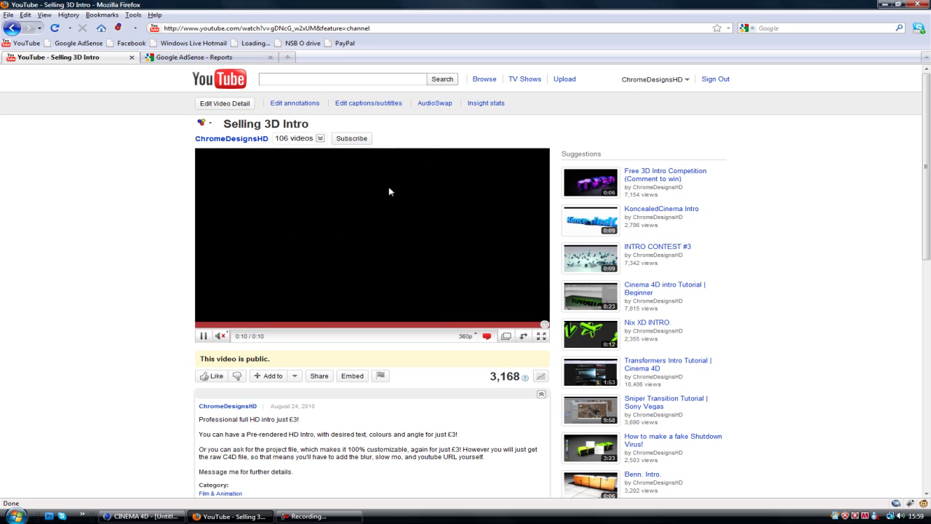
pyautogui.click(274, 324)
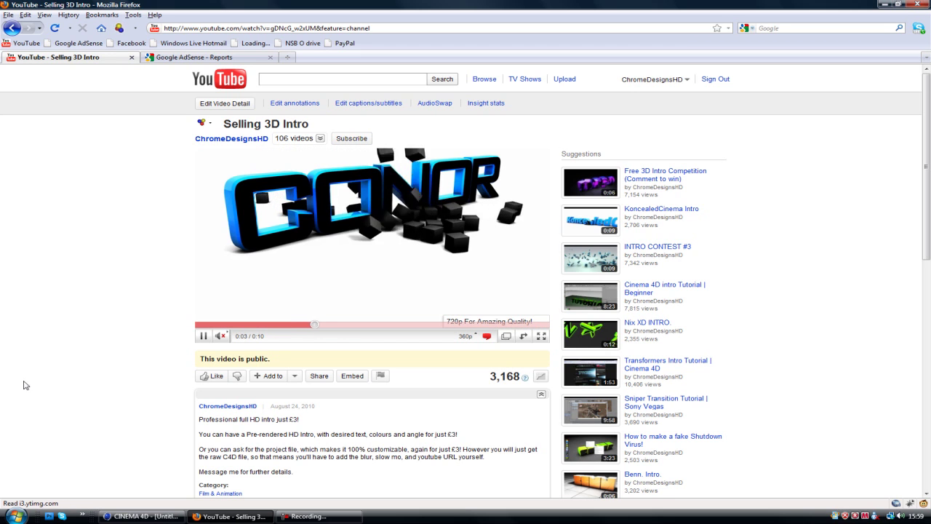
pyautogui.click(293, 186)
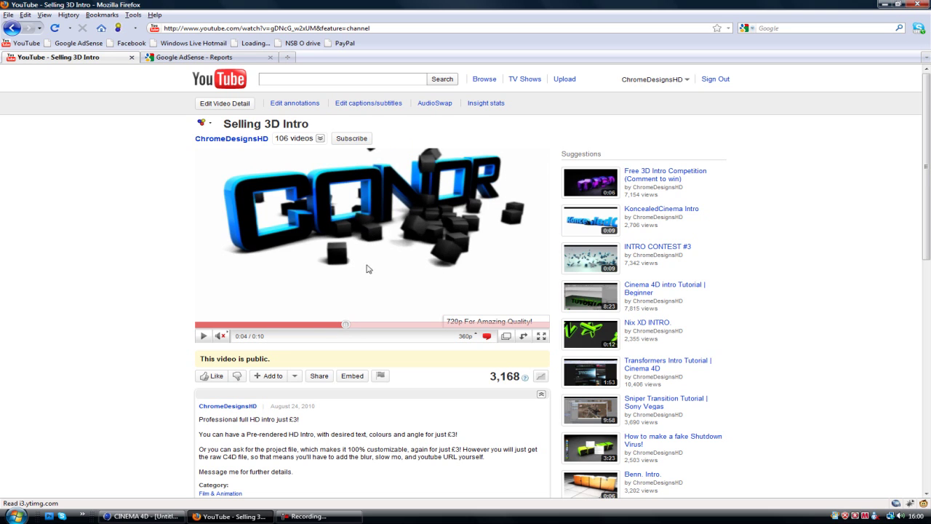
# Step: Replay the particle-cube animation from frame 0, then start a fresh 'Untitled 2' scene
pyautogui.click(165, 518)
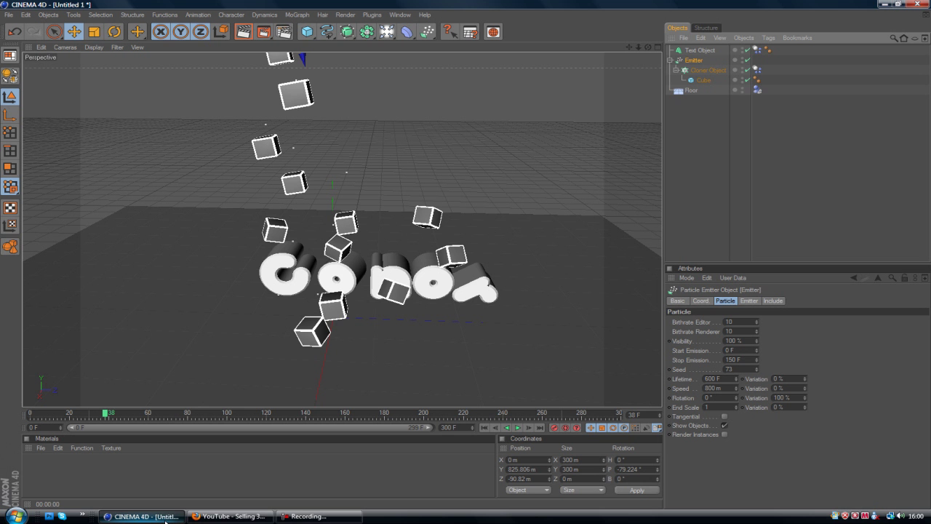
pyautogui.click(484, 428)
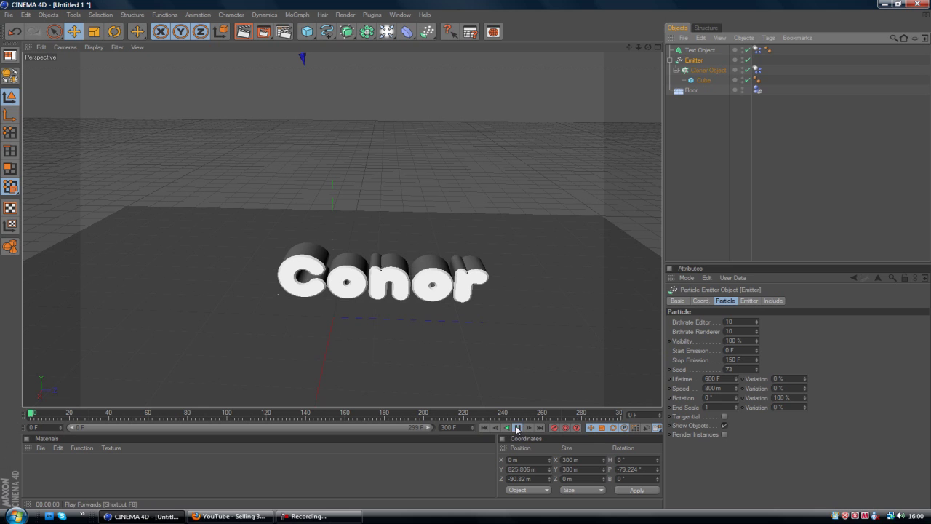
pyautogui.click(518, 427)
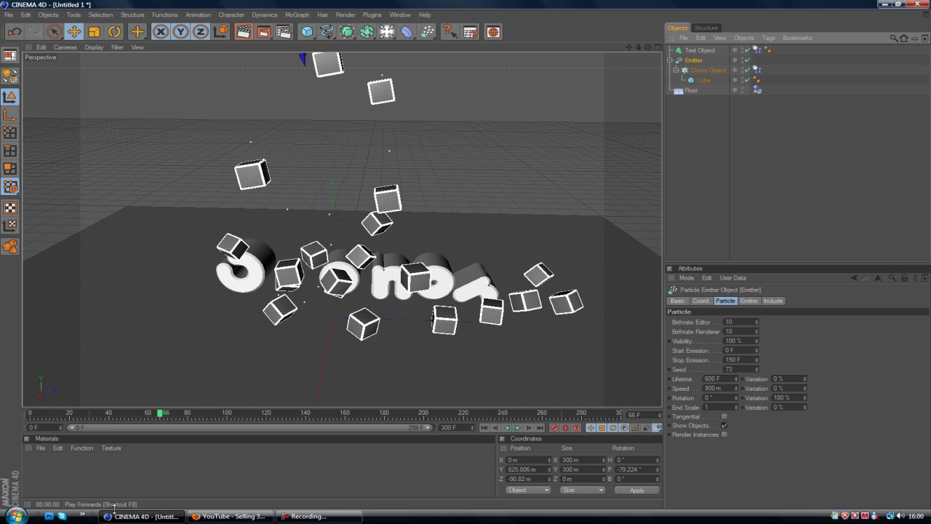
pyautogui.click(9, 15)
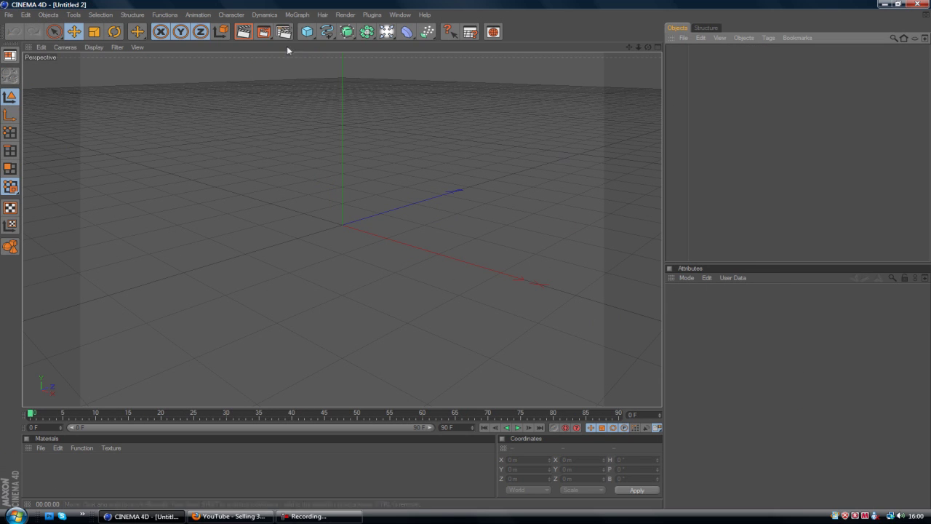
# Step: Add a 200 m Cube and lift it to Position Y 100 m
pyautogui.click(307, 32)
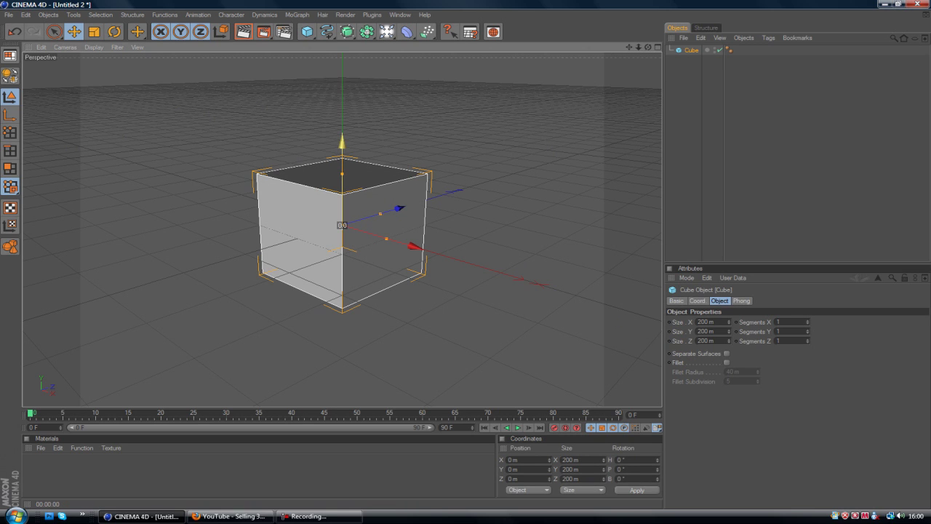
pyautogui.moveTo(341, 142); pyautogui.dragTo(342, 86)
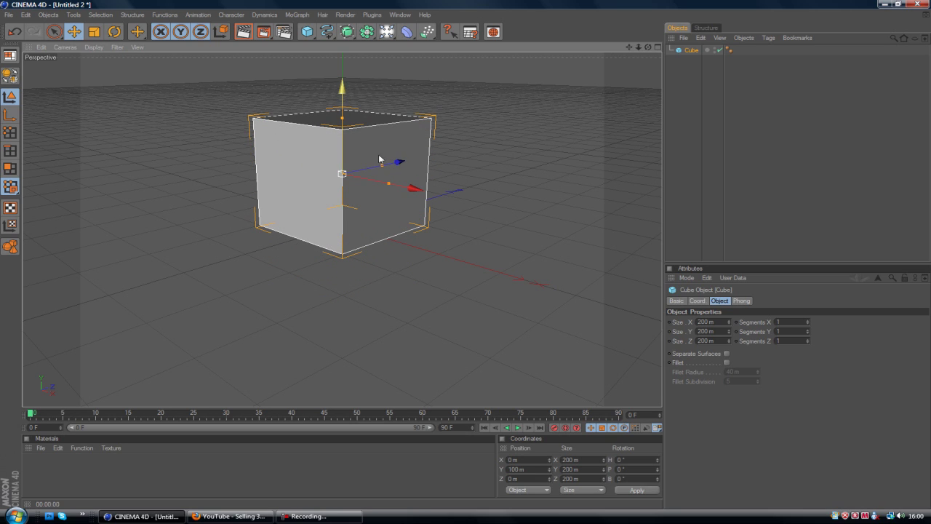
pyautogui.click(825, 138)
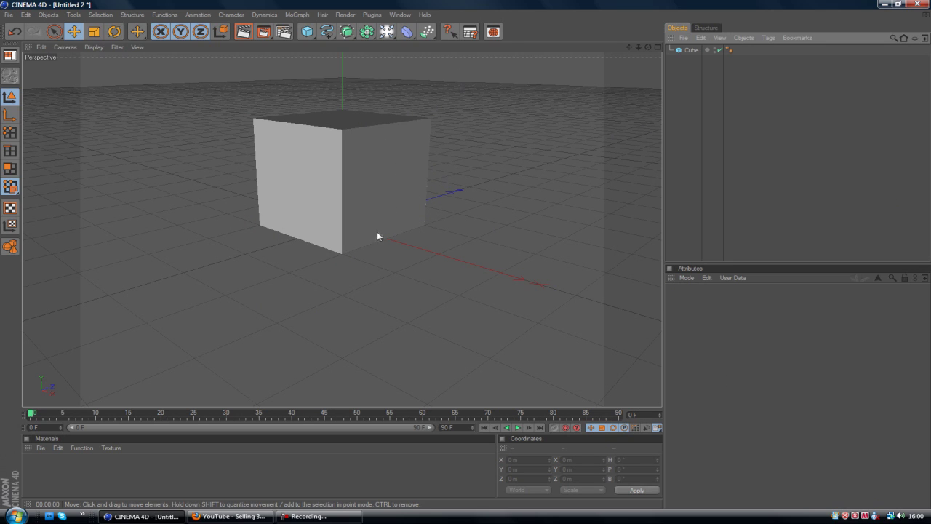
pyautogui.moveTo(629, 46); pyautogui.dragTo(588, 57)
pyautogui.click(370, 197)
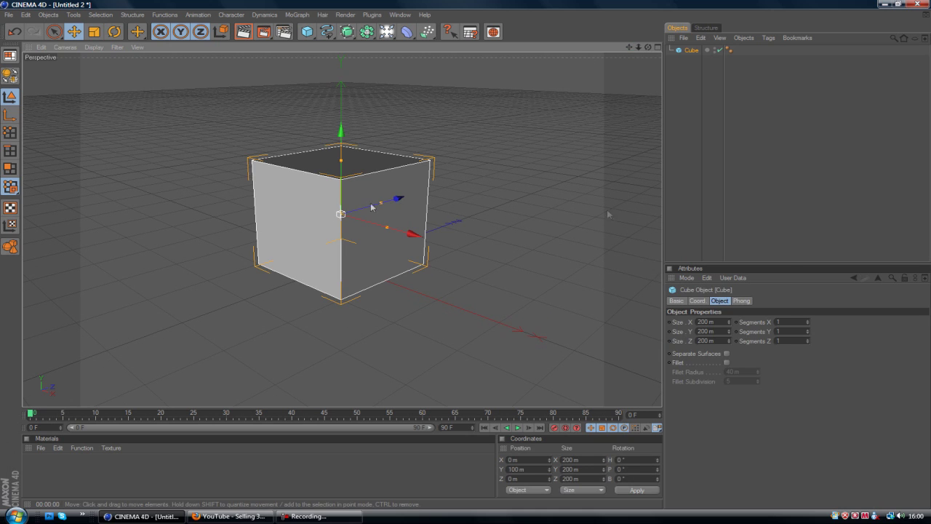
# Step: Resize the cube to 50 m on X, Y and Z
pyautogui.doubleClick(707, 322)
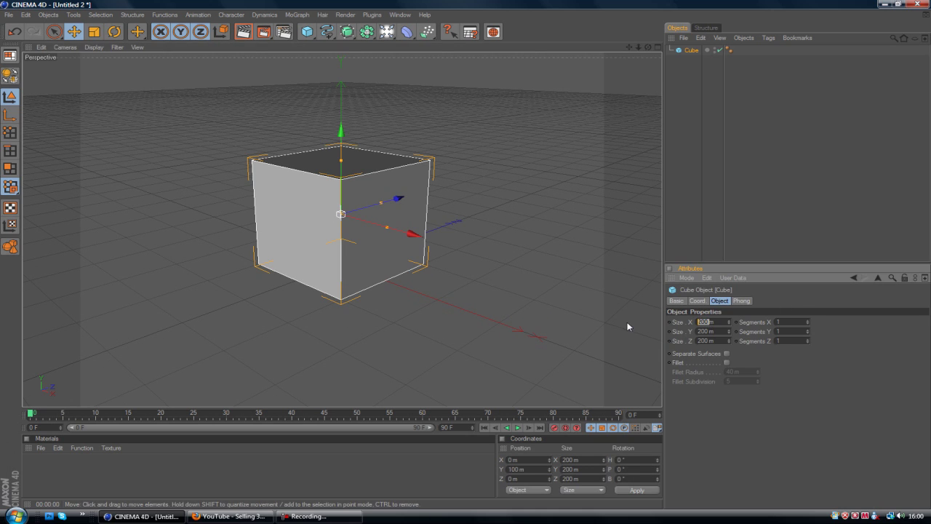
pyautogui.write('50')
pyautogui.press('Tab')
pyautogui.write('50')
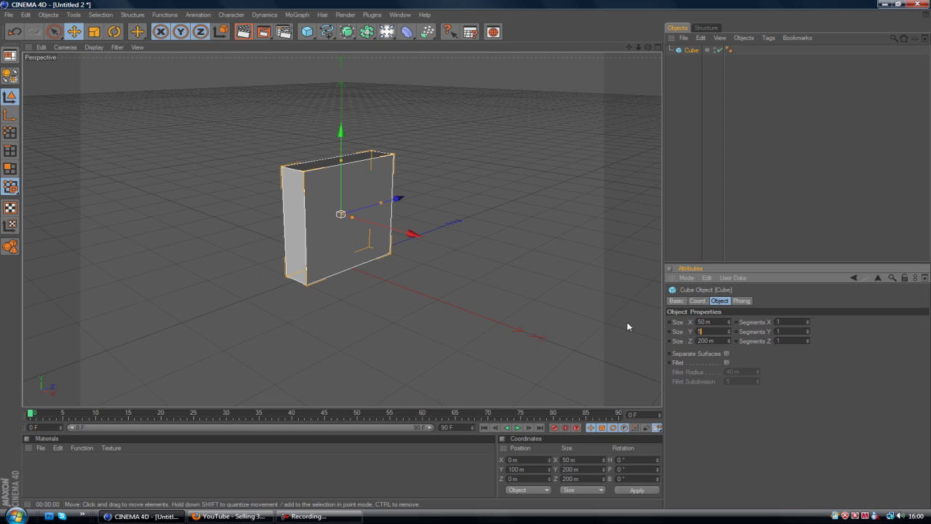
pyautogui.press('Tab')
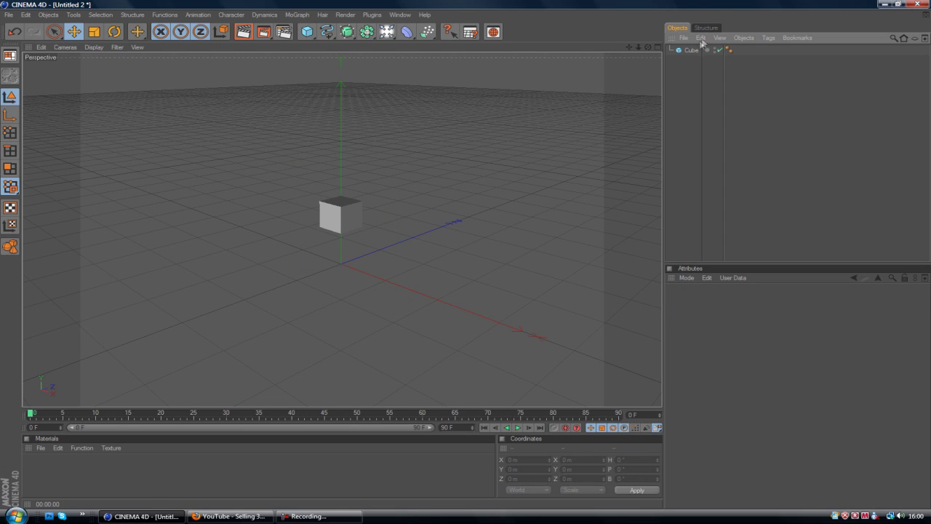
pyautogui.click(691, 50)
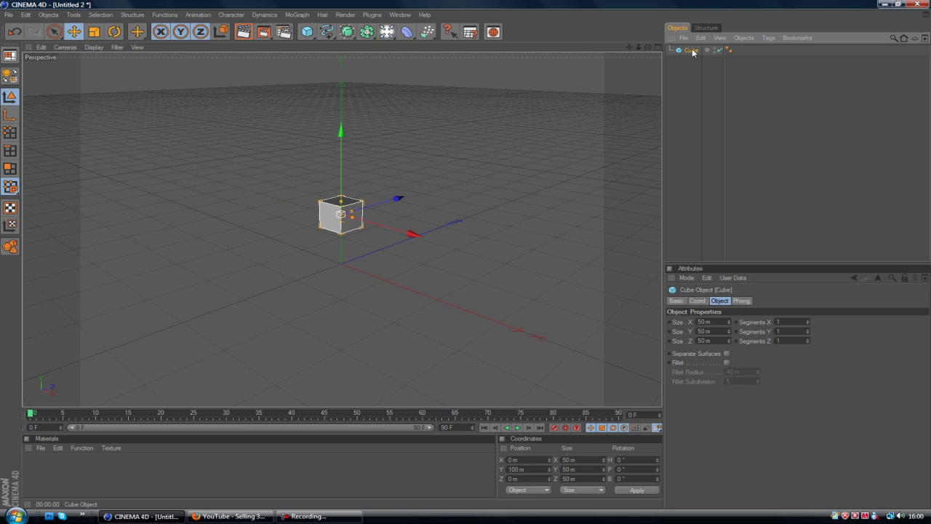
# Step: Turn on Fillet for the cube and reduce the fillet radius to 2 m
pyautogui.click(727, 363)
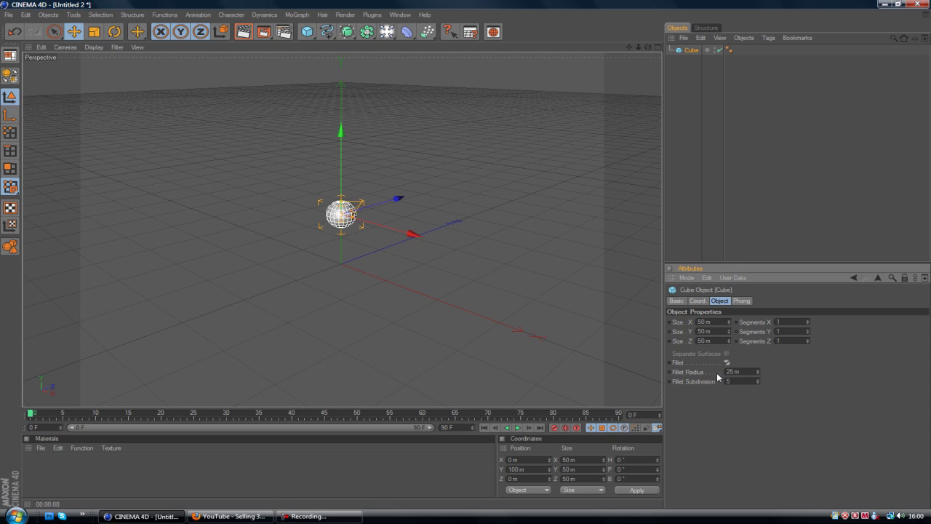
pyautogui.click(758, 373)
pyautogui.moveTo(761, 377)
pyautogui.mouseDown()
pyautogui.moveTo(727, 371)
pyautogui.moveTo(761, 370)
pyautogui.moveTo(757, 376)
pyautogui.mouseUp()
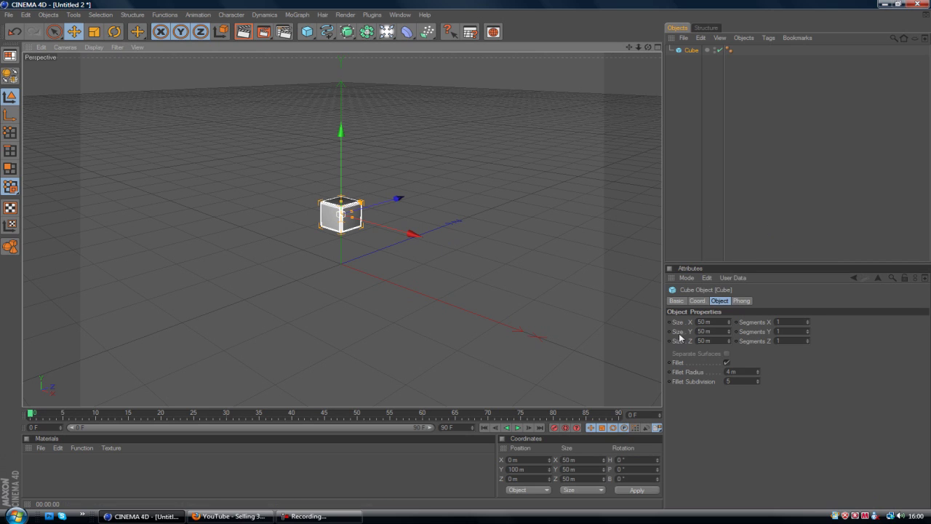
pyautogui.moveTo(758, 374)
pyautogui.mouseDown()
pyautogui.moveTo(759, 359)
pyautogui.moveTo(758, 372)
pyautogui.mouseUp()
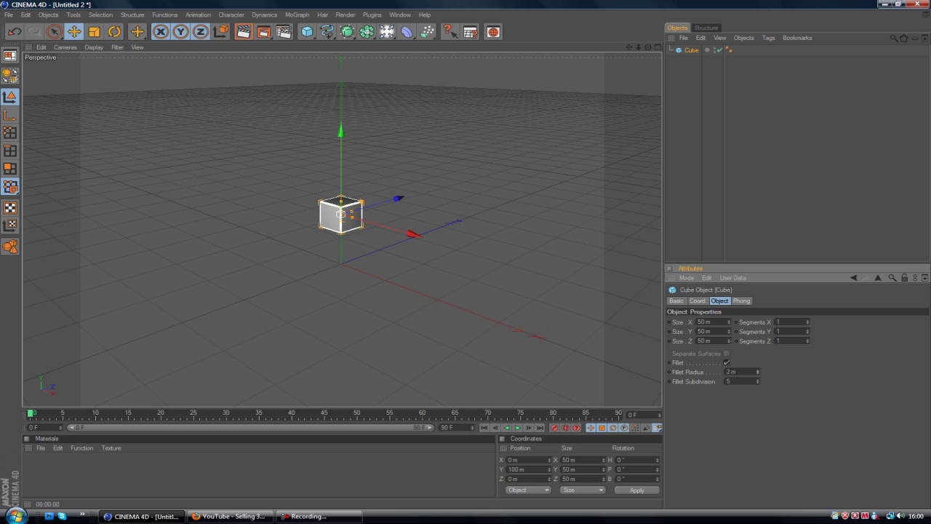
pyautogui.click(761, 188)
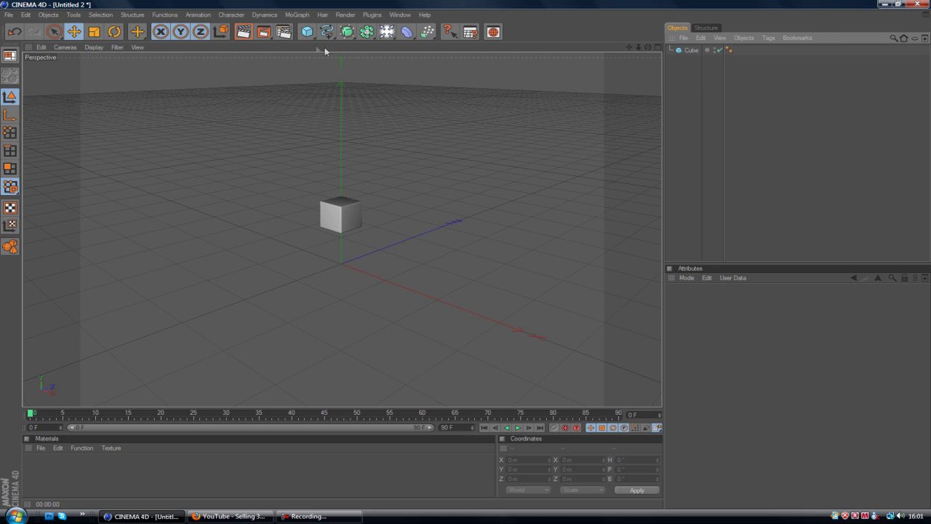
# Step: Add a MoGraph Cloner Object and parent the Cube under it
pyautogui.click(295, 16)
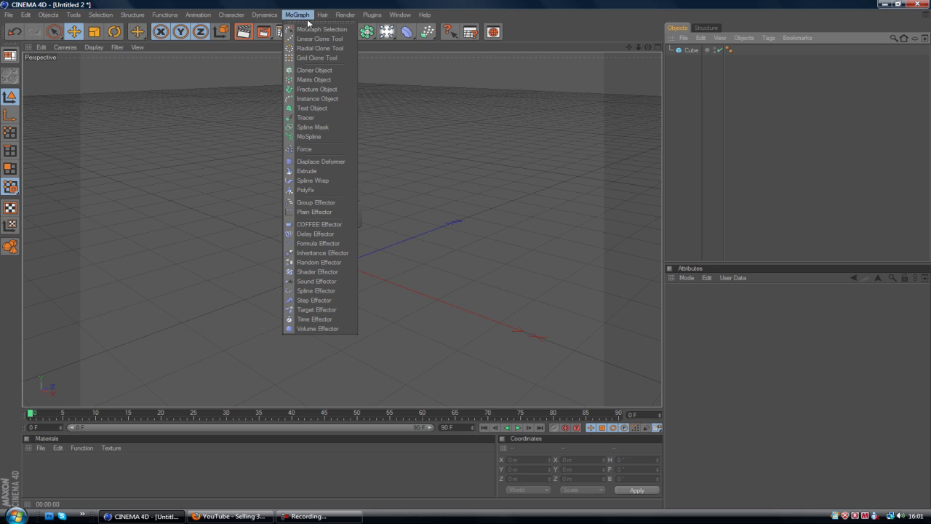
pyautogui.click(311, 70)
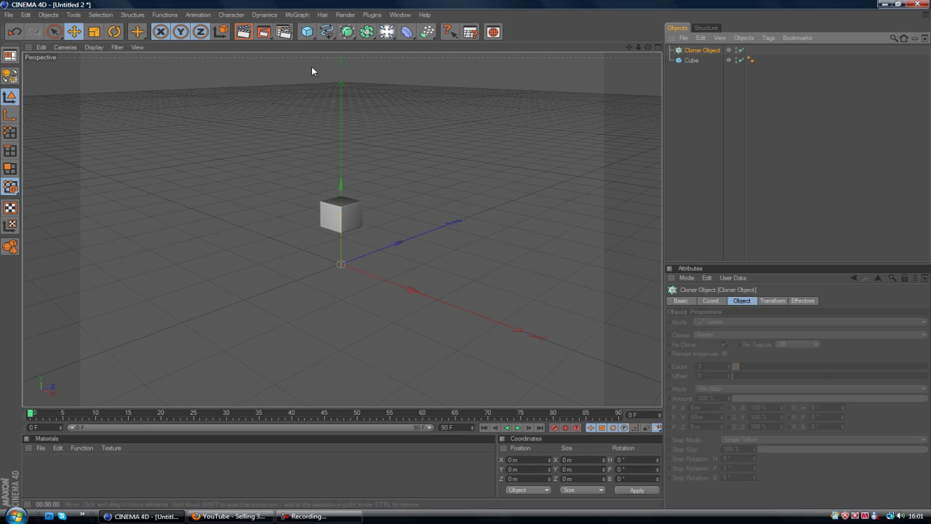
pyautogui.click(691, 61)
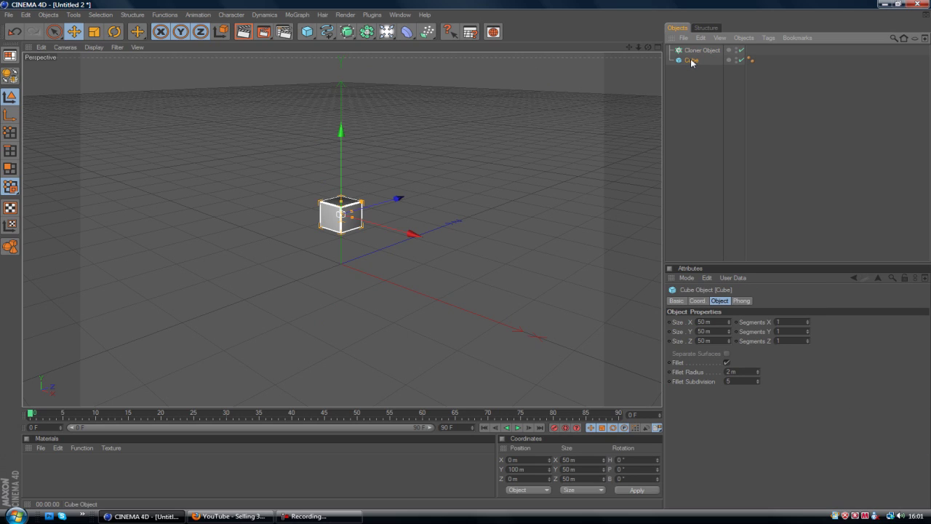
pyautogui.moveTo(690, 61); pyautogui.dragTo(695, 53)
# Step: Set the cloner Count to 1 and raise it to about 157 m on Y
pyautogui.click(695, 54)
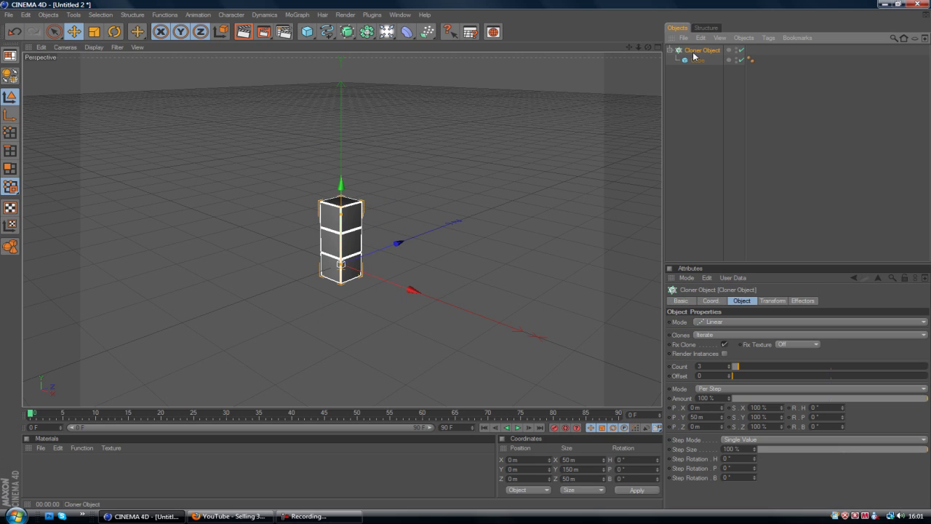
pyautogui.moveTo(737, 368); pyautogui.dragTo(735, 369)
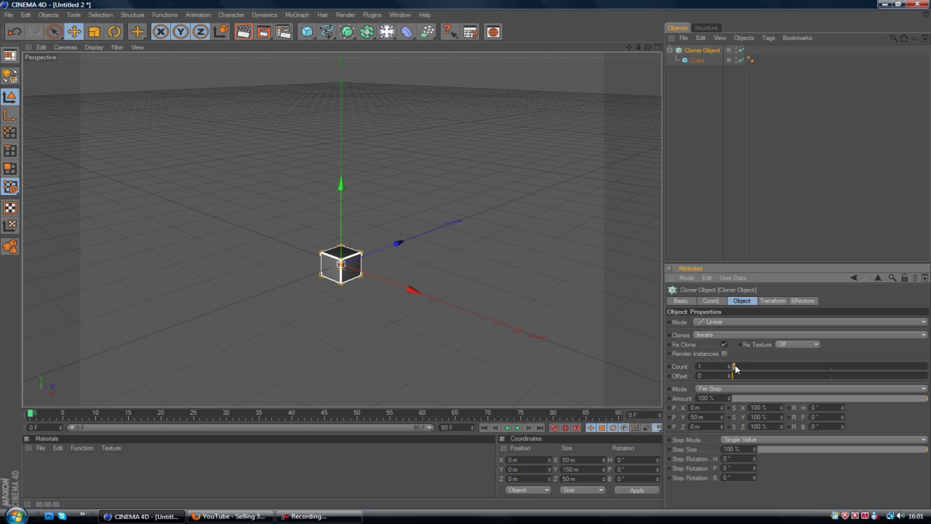
pyautogui.click(715, 208)
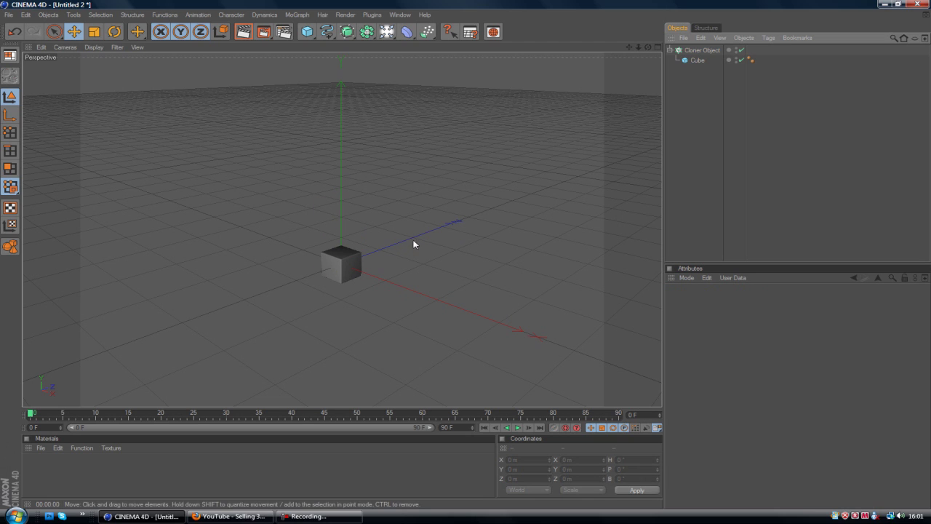
pyautogui.click(717, 54)
pyautogui.moveTo(348, 215); pyautogui.dragTo(346, 218)
pyautogui.click(712, 190)
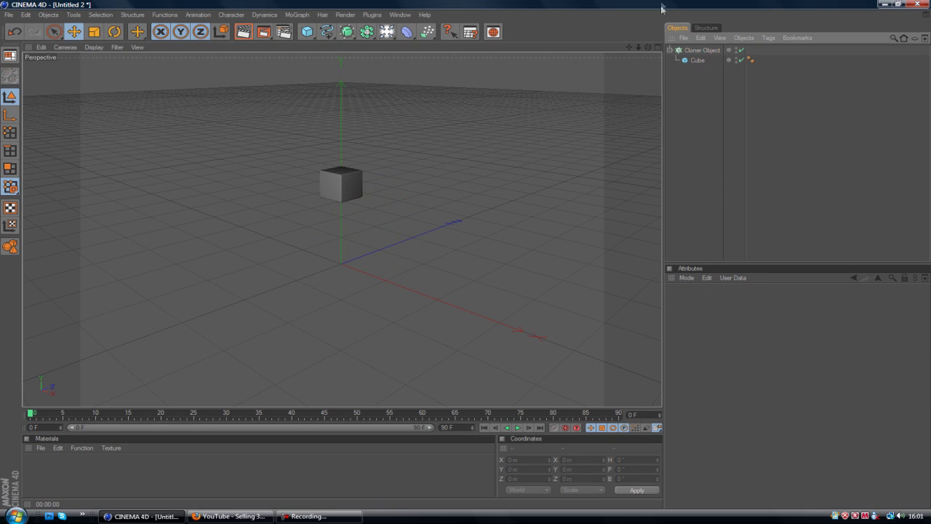
# Step: Add a particle Emitter to the scene alongside the cloner and cube
pyautogui.click(670, 50)
pyautogui.moveTo(422, 36); pyautogui.dragTo(458, 36)
pyautogui.click(671, 61)
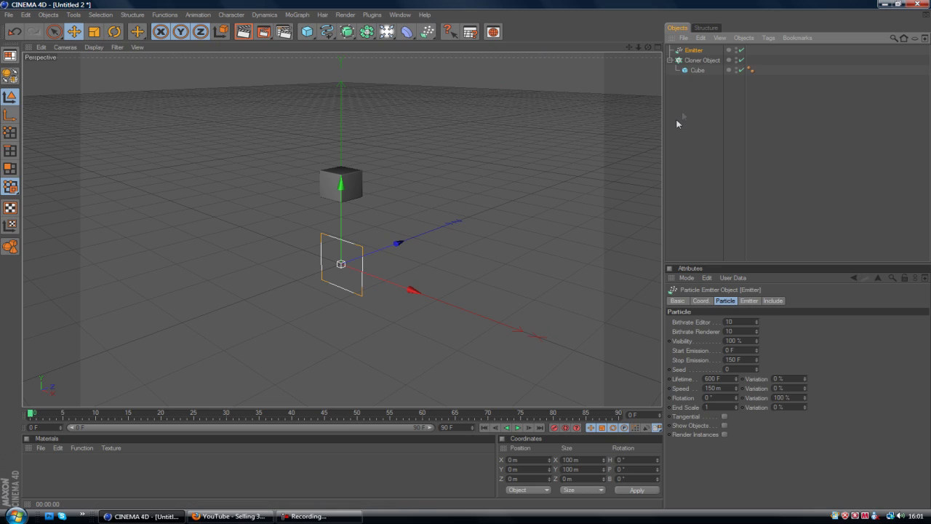
pyautogui.click(694, 71)
pyautogui.click(689, 61)
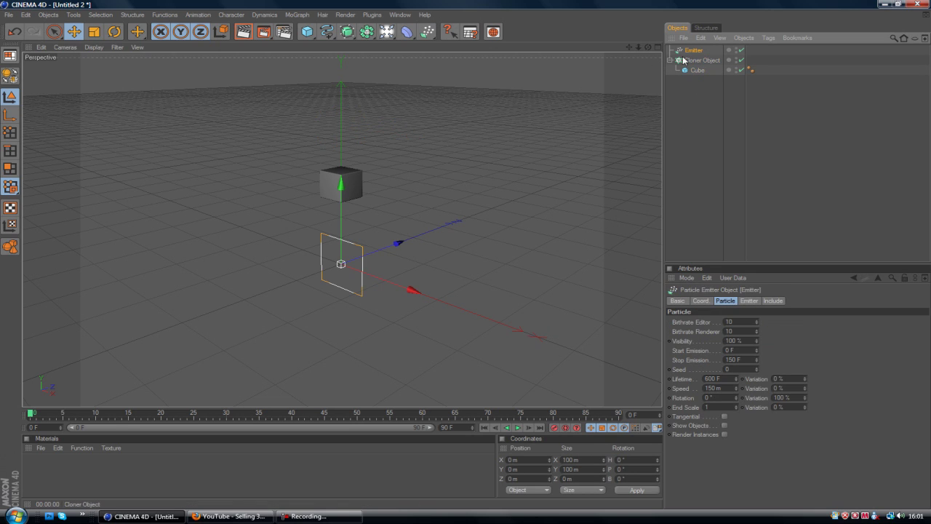
pyautogui.click(696, 70)
pyautogui.click(697, 62)
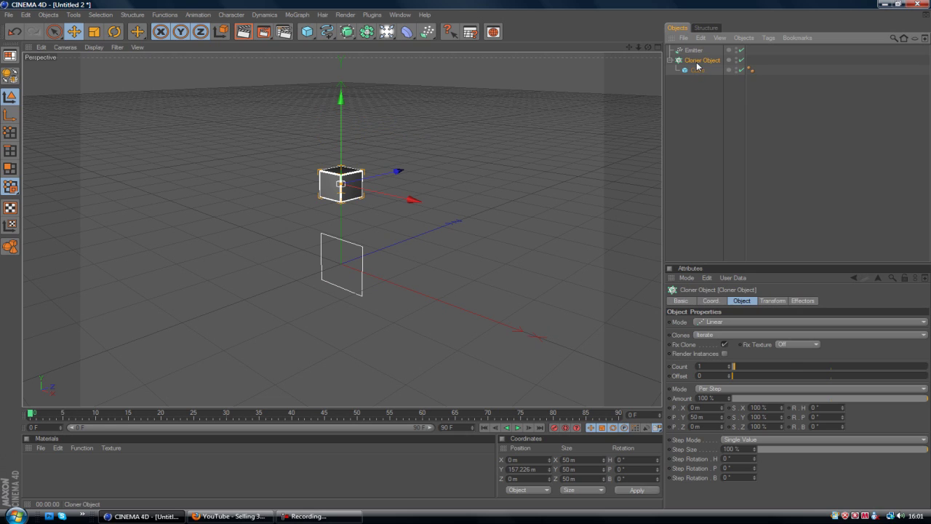
# Step: Parent the Cloner Object with its cube under the Emitter
pyautogui.click(693, 51)
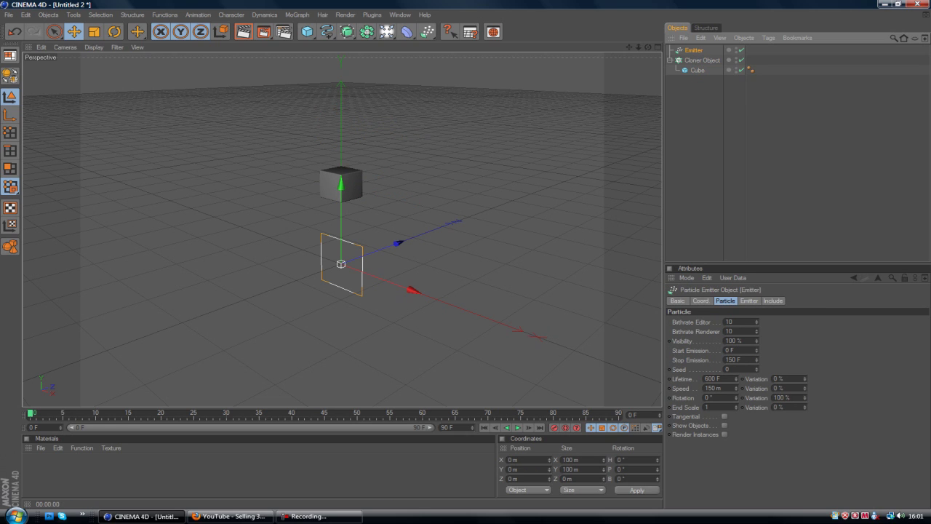
pyautogui.click(697, 71)
pyautogui.click(699, 61)
pyautogui.click(693, 51)
pyautogui.click(702, 62)
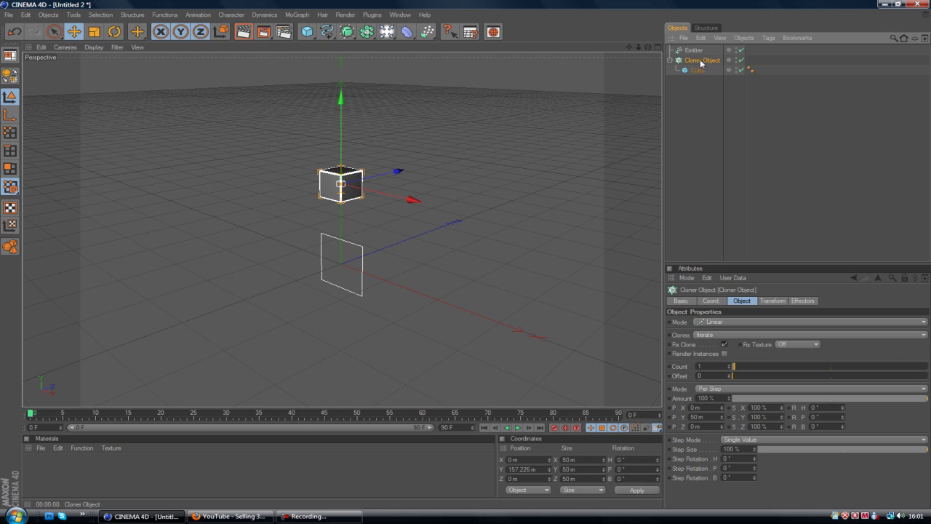
pyautogui.moveTo(702, 63); pyautogui.dragTo(697, 53)
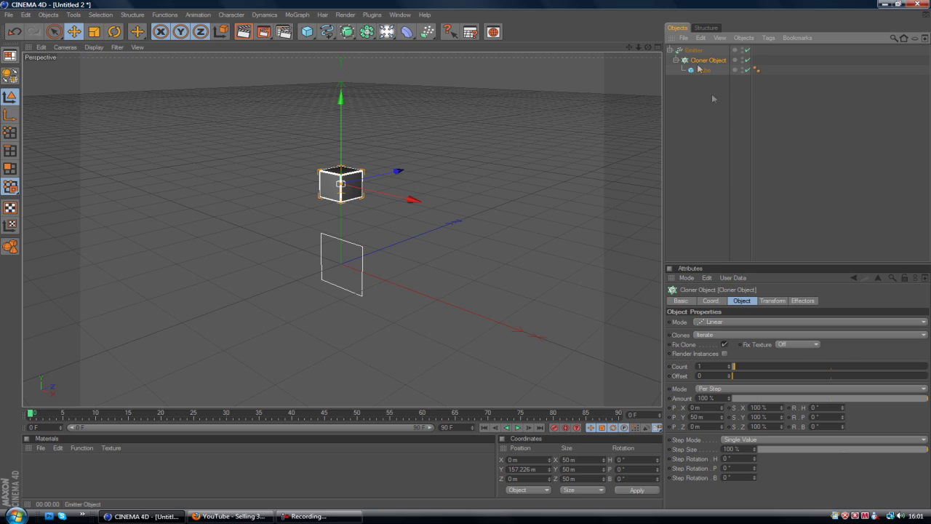
pyautogui.click(723, 109)
pyautogui.click(694, 51)
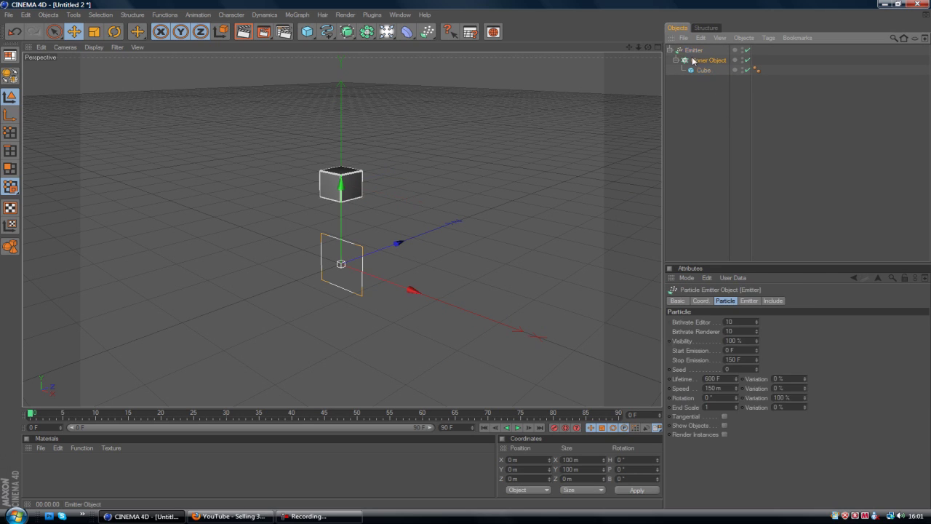
pyautogui.click(695, 60)
pyautogui.click(711, 83)
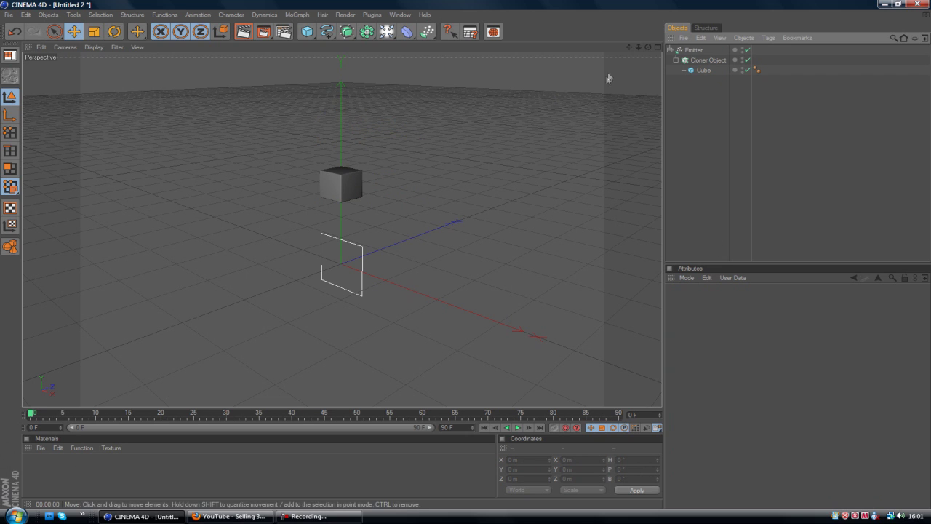
pyautogui.moveTo(648, 47); pyautogui.dragTo(687, 58)
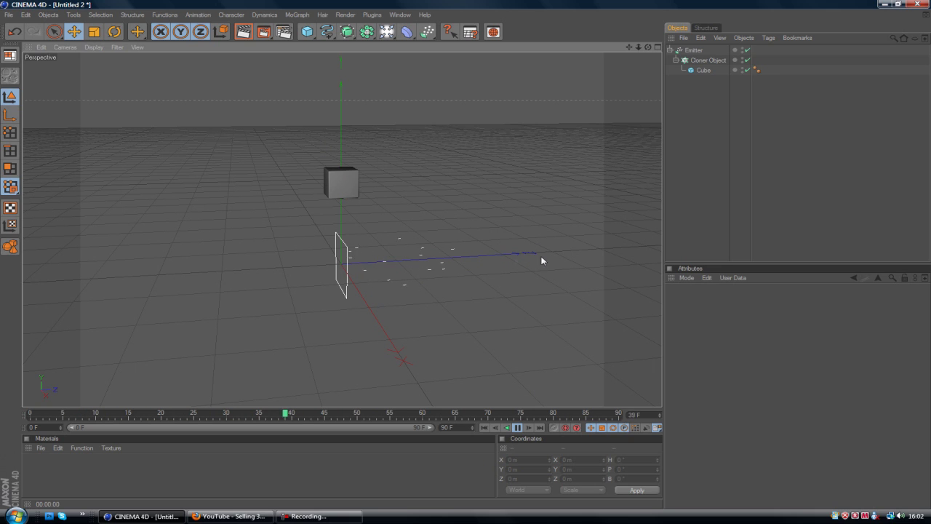
# Step: Stop playback at frame 77 and enable Show Objects on the Emitter's Particle tab
pyautogui.click(518, 428)
pyautogui.click(695, 50)
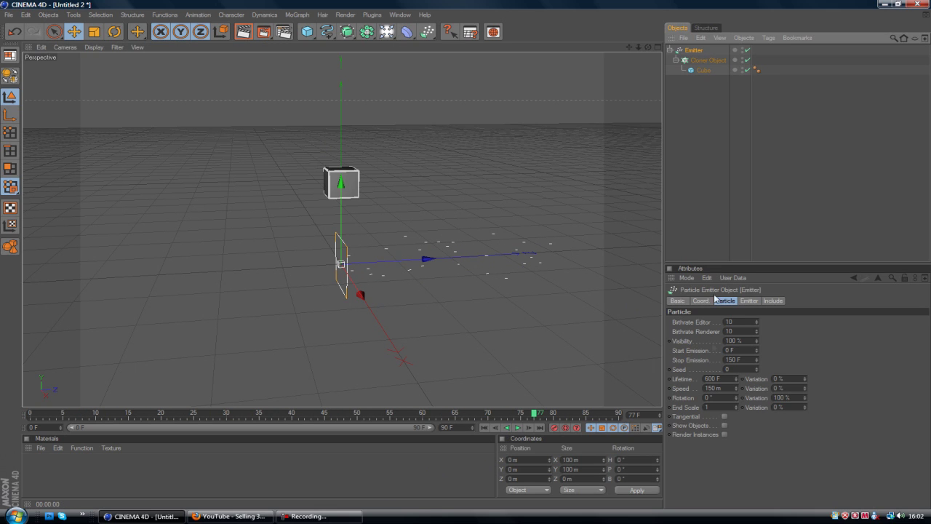
pyautogui.click(725, 426)
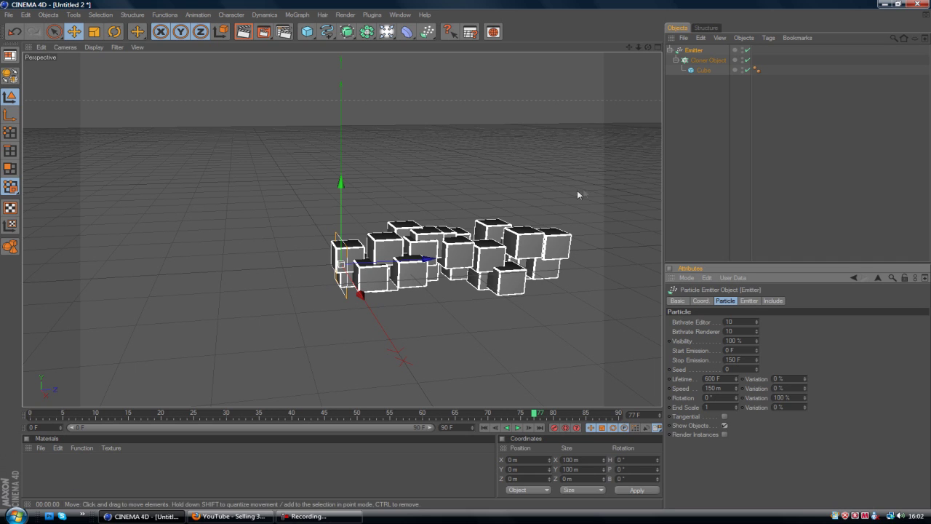
pyautogui.click(714, 186)
pyautogui.click(469, 244)
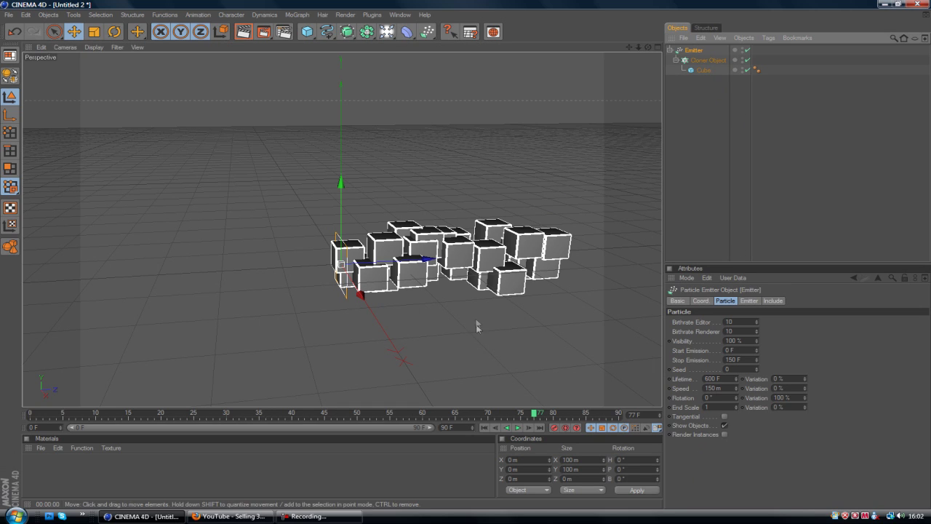
# Step: Set the Emitter's X-Size and Y-Size to 300 m each
pyautogui.click(750, 301)
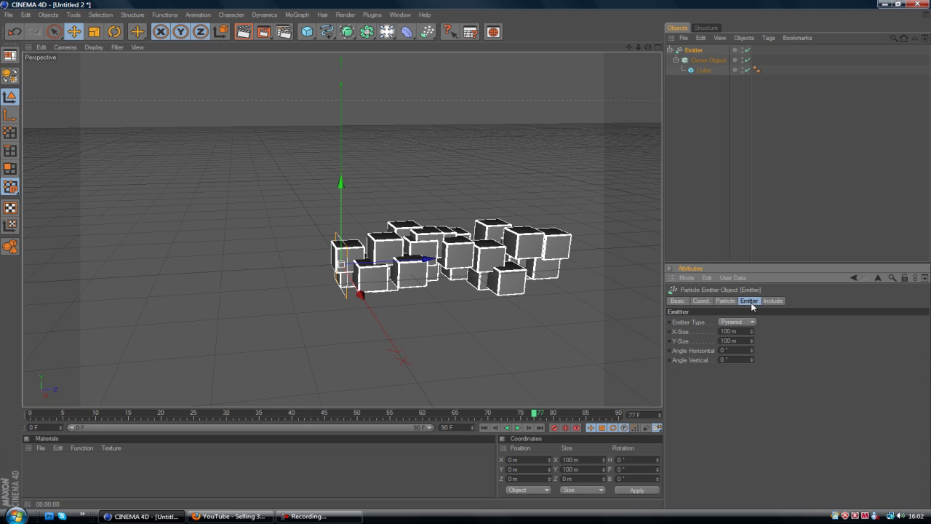
pyautogui.doubleClick(726, 331)
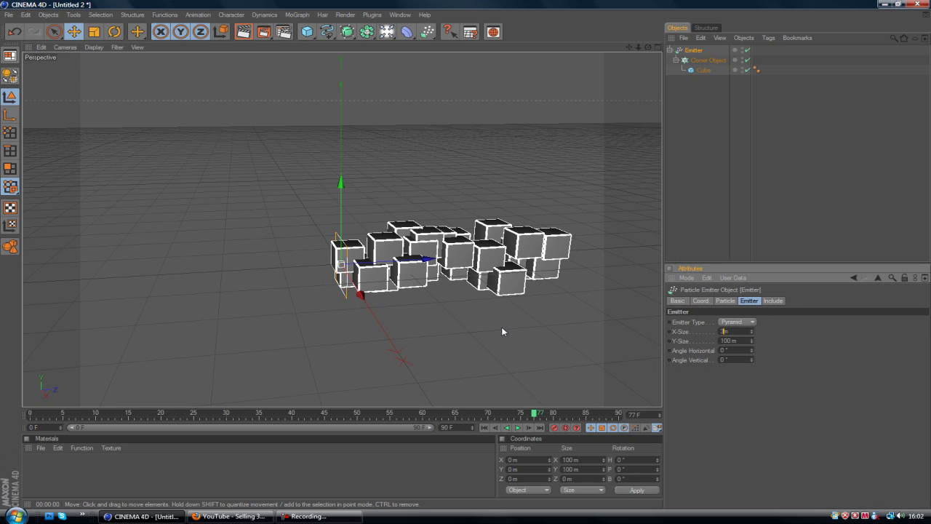
pyautogui.write('300')
pyautogui.press('Tab')
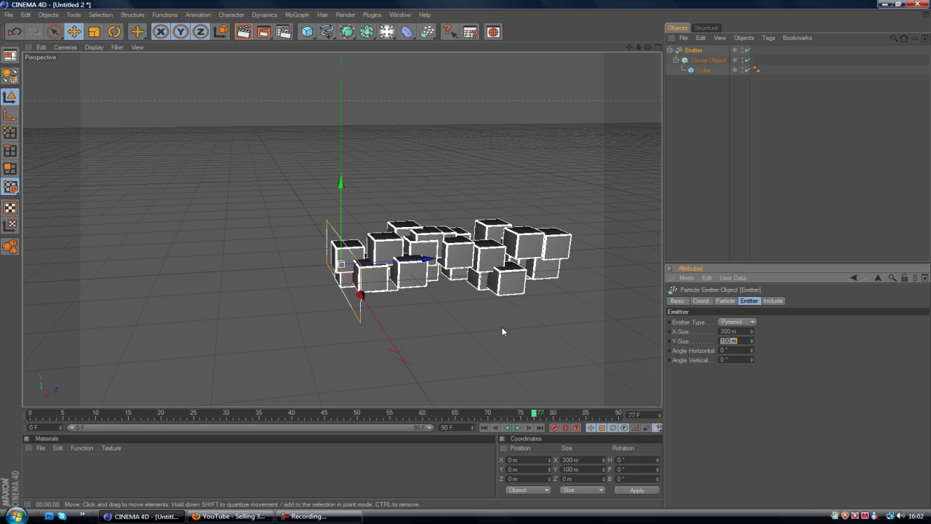
pyautogui.write('3000')
pyautogui.press('Return')
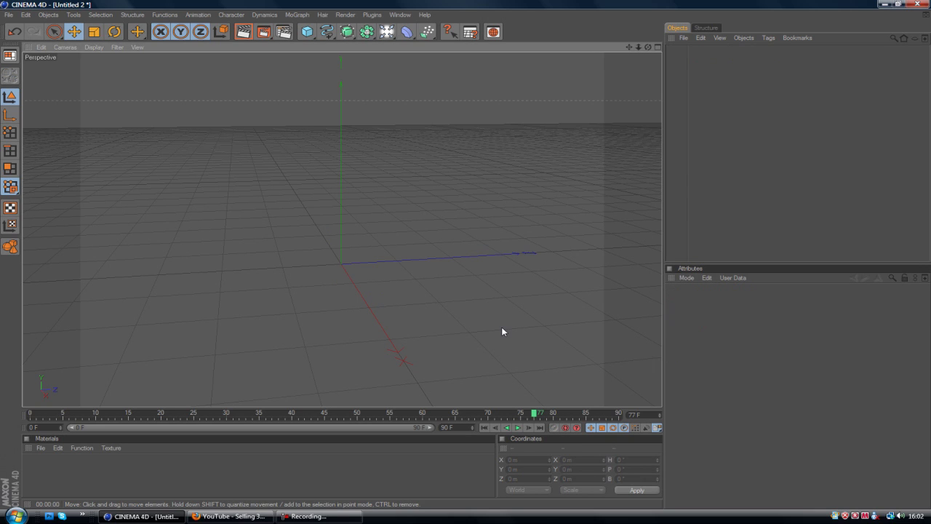
pyautogui.click(680, 38)
pyautogui.click(866, 108)
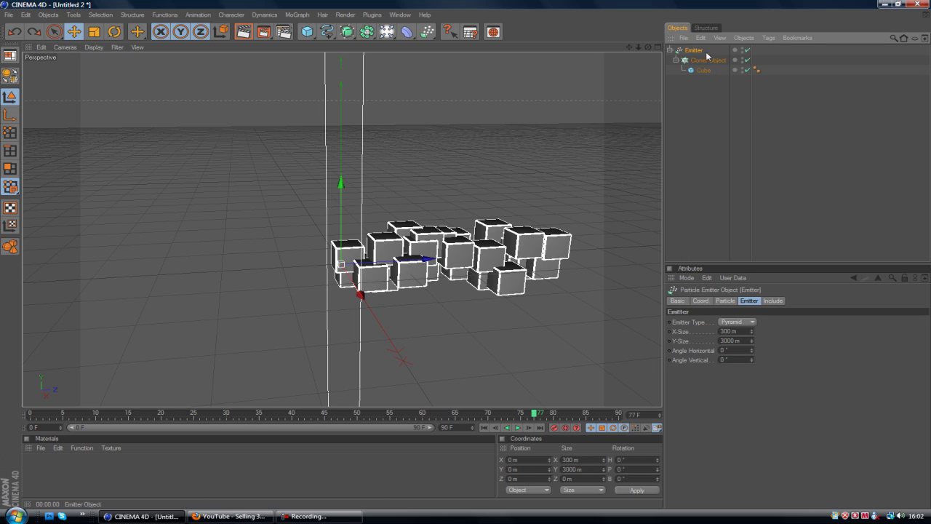
pyautogui.click(730, 341)
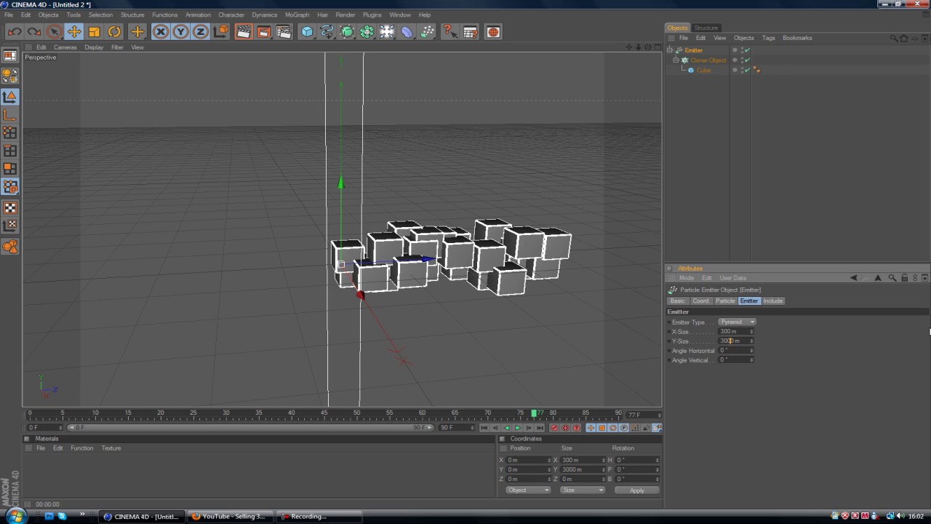
pyautogui.press('Return')
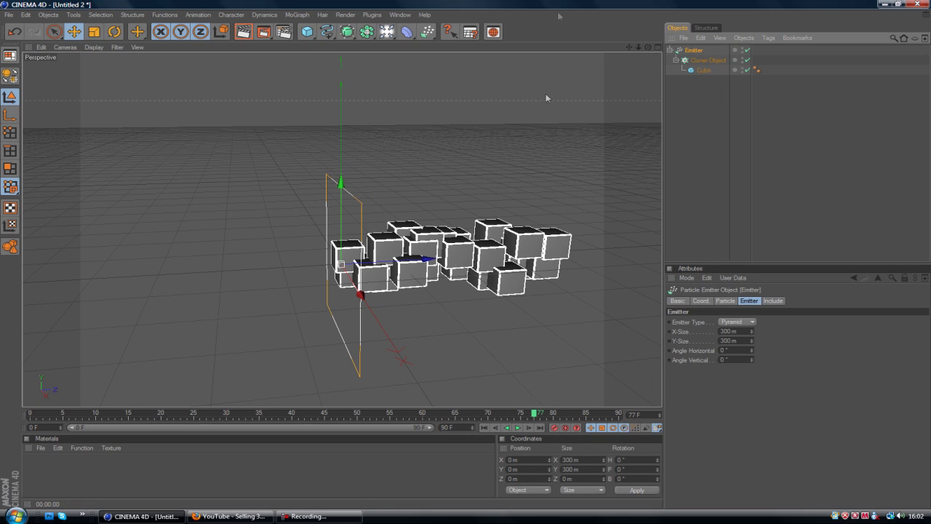
# Step: Replay the animation from frame 0 to see cubes spawn across the square emitter
pyautogui.click(486, 427)
pyautogui.click(517, 428)
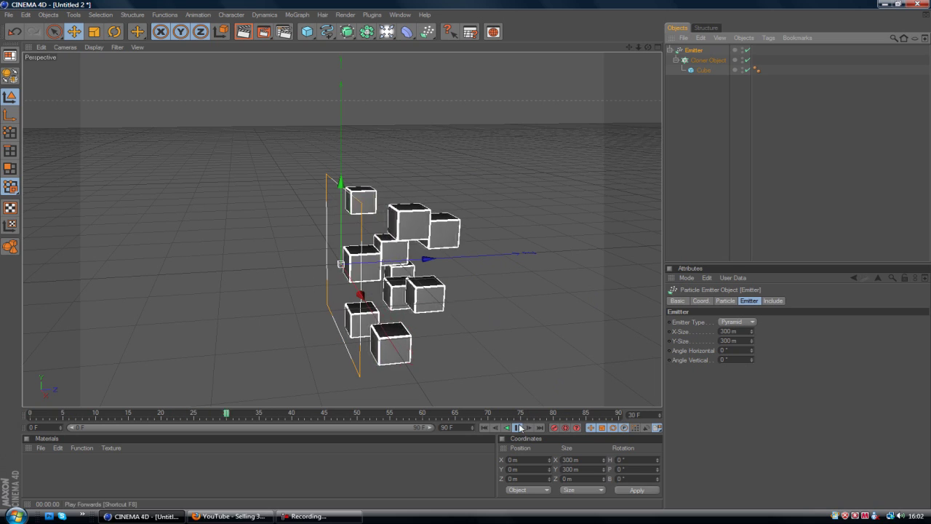
pyautogui.click(779, 156)
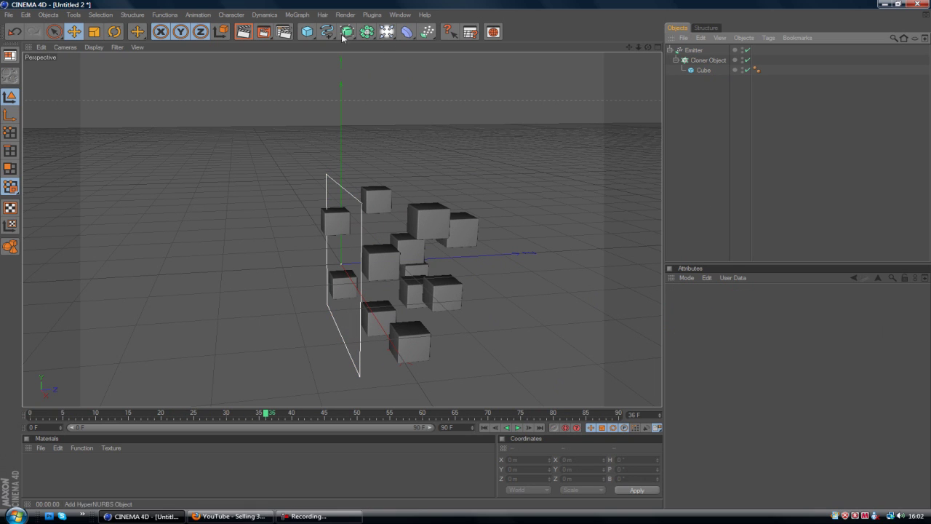
# Step: Add a Floor to the scene and raise the Emitter well above it
pyautogui.click(388, 32)
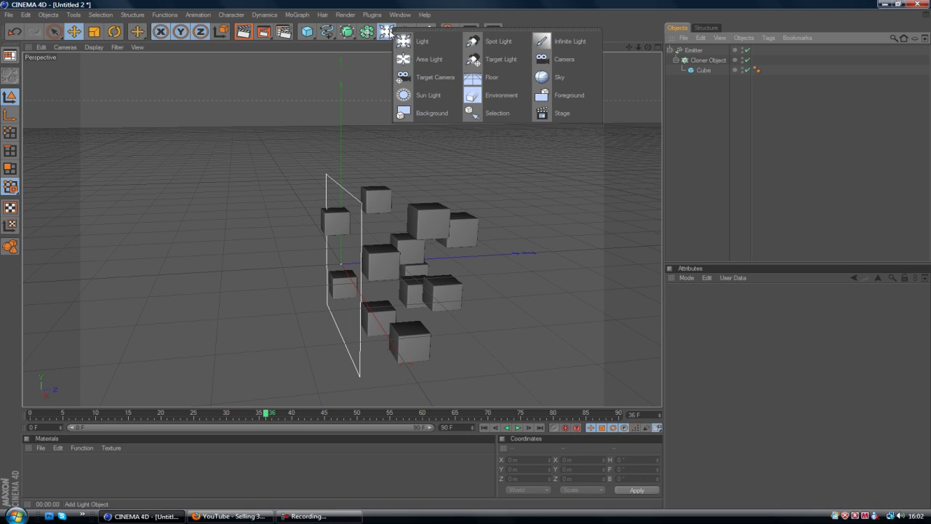
pyautogui.click(497, 77)
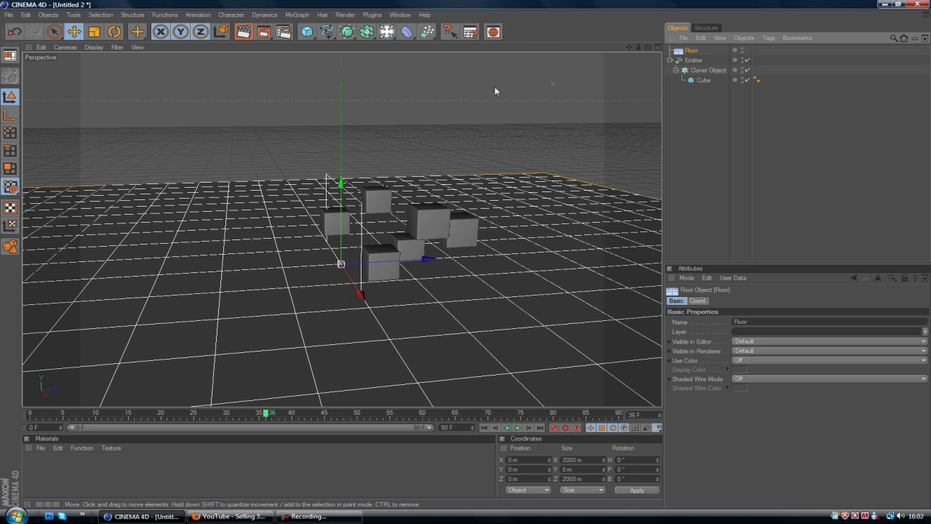
pyautogui.click(691, 60)
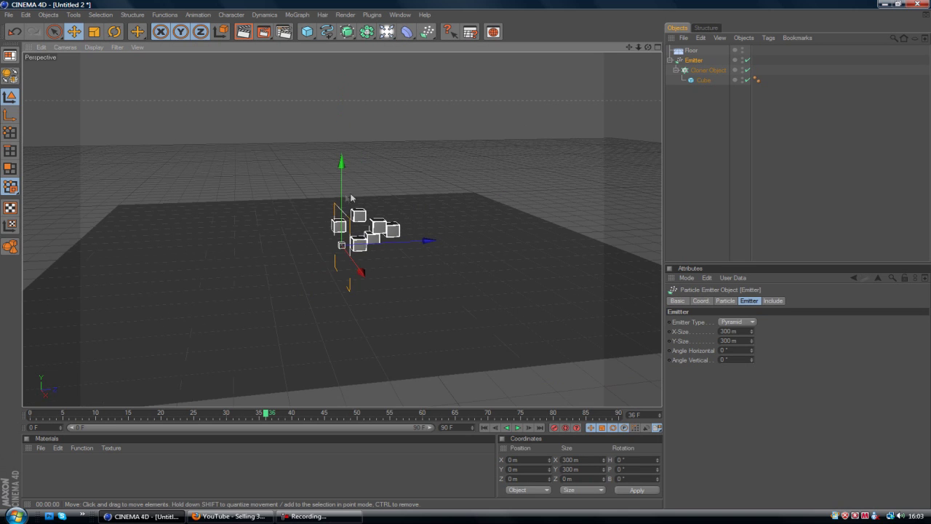
pyautogui.moveTo(344, 198); pyautogui.dragTo(342, 75)
# Step: Pitch the Emitter to about -78.86° and lift it higher to about 647 m
pyautogui.click(114, 32)
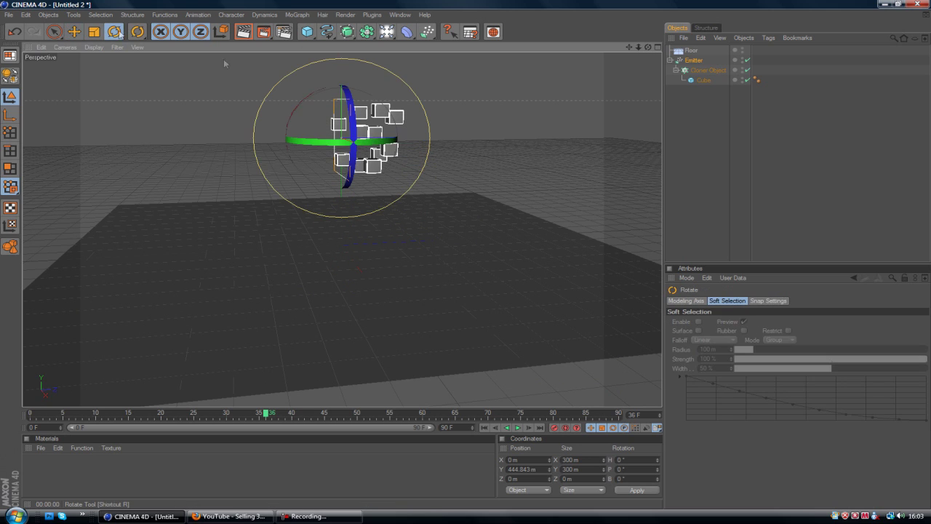
pyautogui.moveTo(358, 99); pyautogui.dragTo(401, 157)
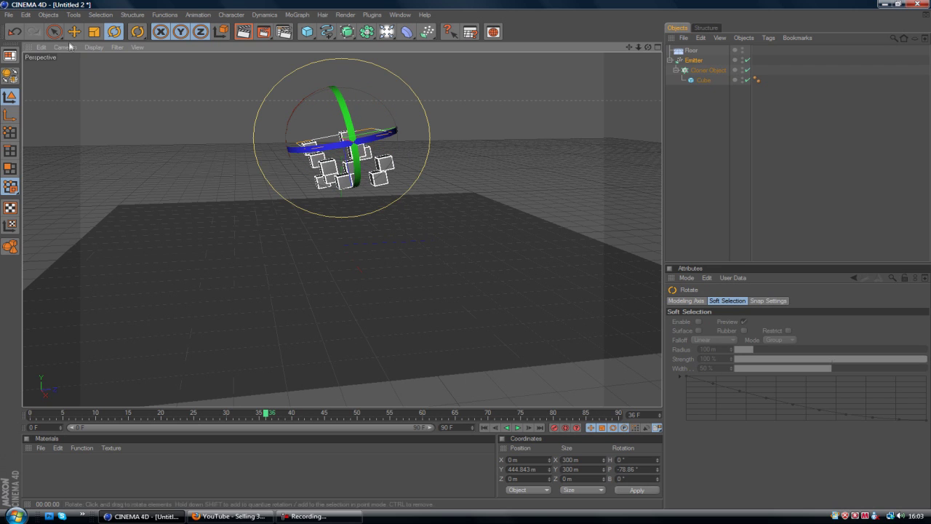
pyautogui.click(73, 31)
pyautogui.moveTo(407, 287); pyautogui.dragTo(410, 246)
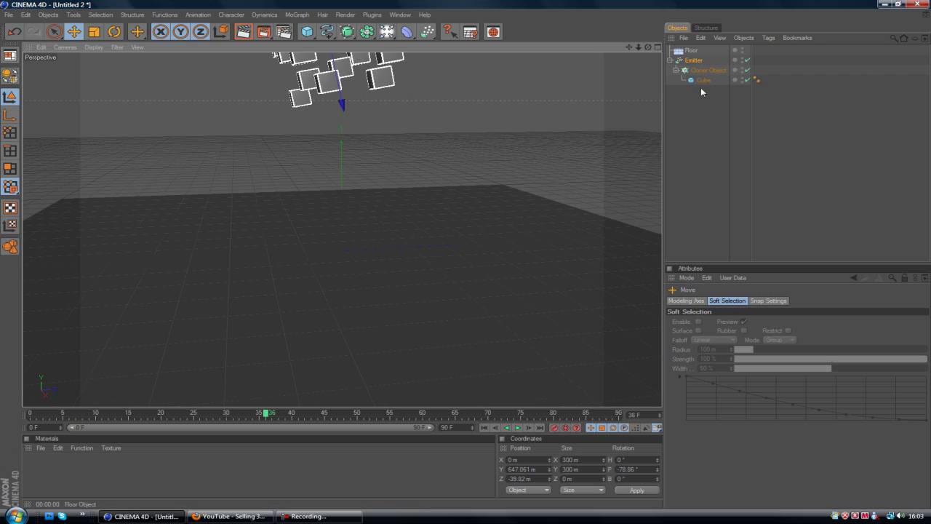
# Step: Rewind and extend the animation's end frame and preview range to 300 F
pyautogui.click(484, 427)
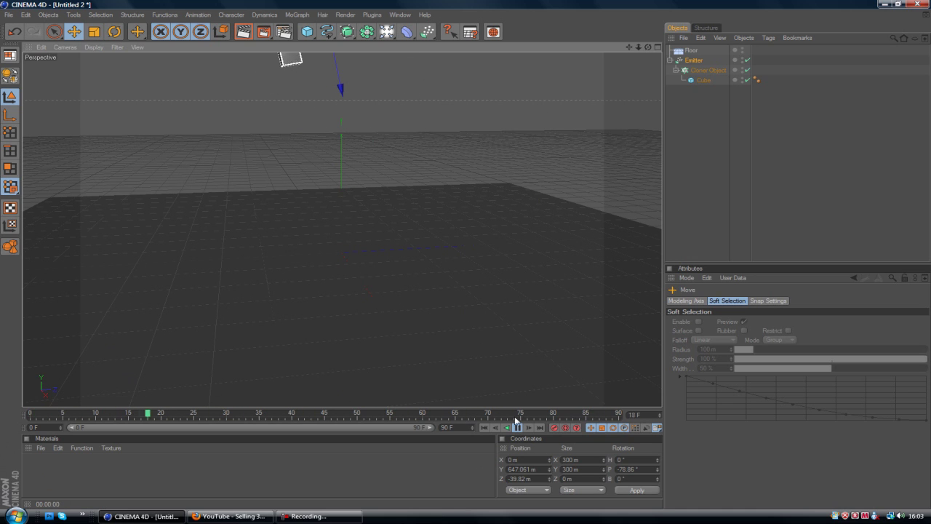
pyautogui.doubleClick(450, 427)
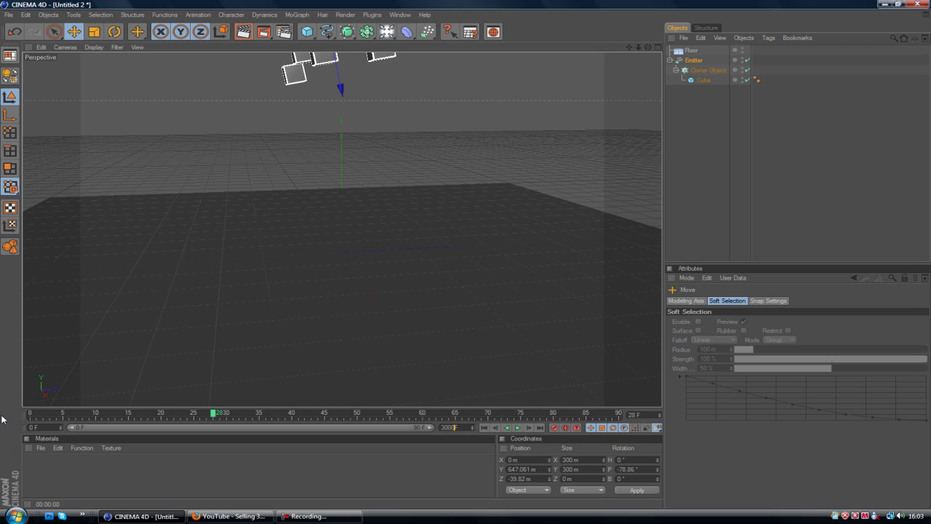
pyautogui.click(764, 159)
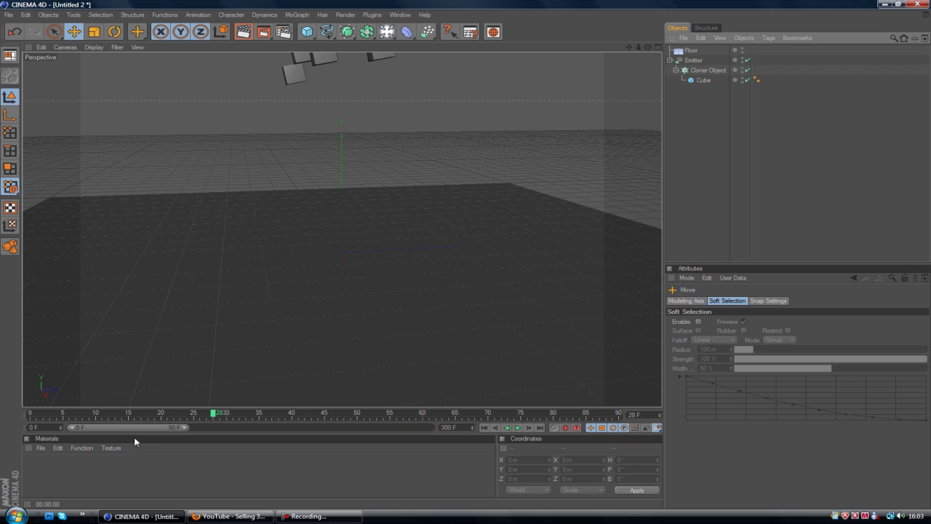
pyautogui.moveTo(181, 428); pyautogui.dragTo(529, 439)
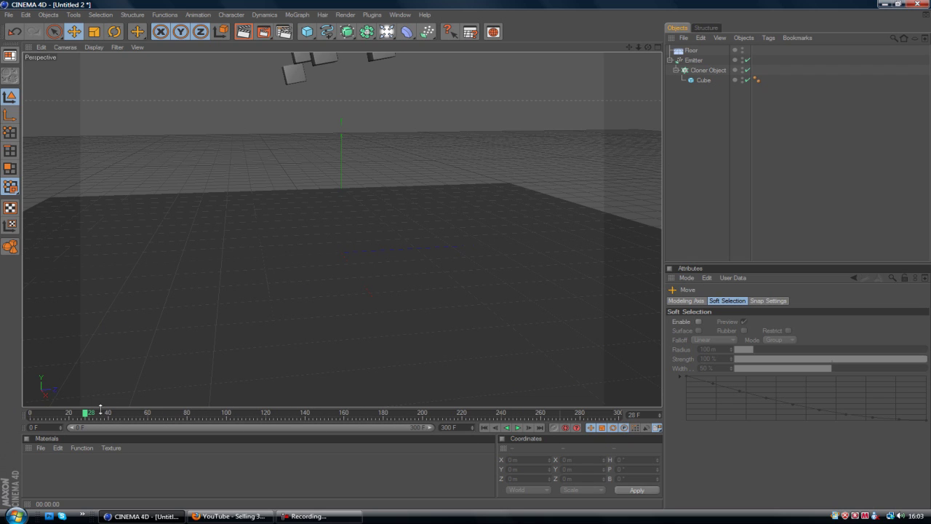
# Step: Play the animation to watch cubes rain down from the Emitter, pausing around frame 93
pyautogui.moveTo(88, 416)
pyautogui.mouseDown()
pyautogui.moveTo(266, 416)
pyautogui.moveTo(508, 439)
pyautogui.moveTo(593, 435)
pyautogui.moveTo(174, 435)
pyautogui.mouseUp()
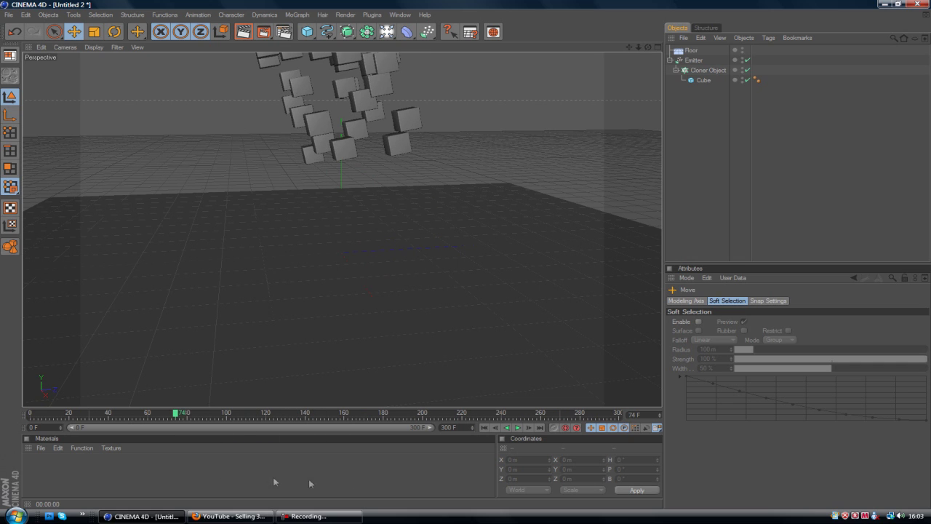
pyautogui.click(518, 428)
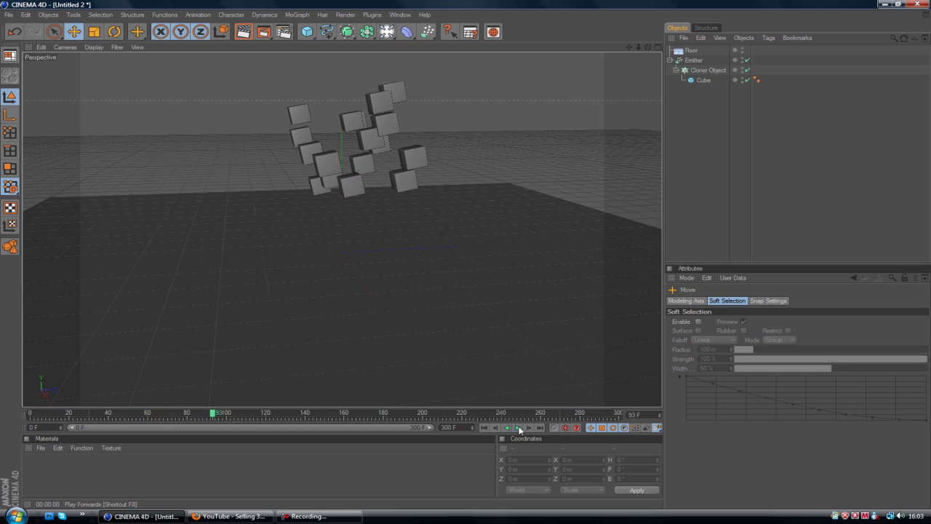
pyautogui.moveTo(320, 516)
pyautogui.click(693, 60)
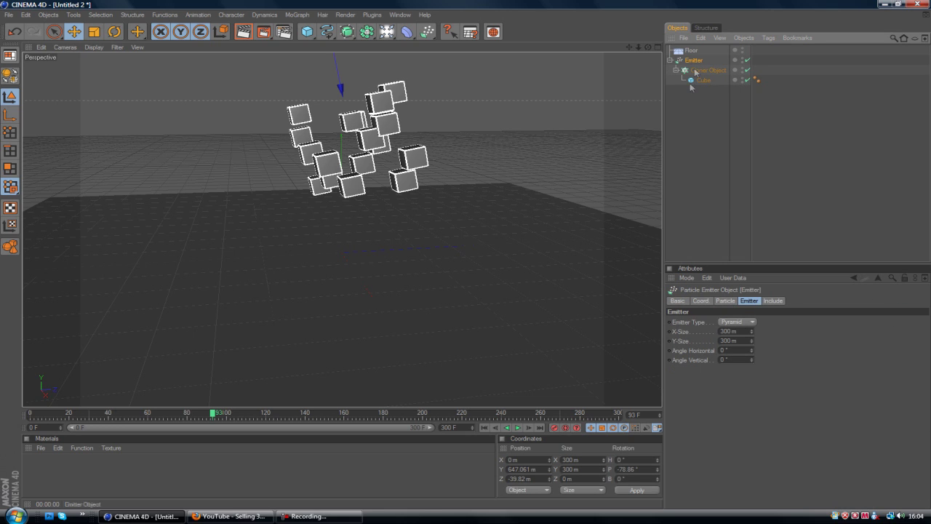
# Step: Inspect the Cloner Object and Cube, then show the Emitter's Particle tab with Birthrate 10
pyautogui.click(726, 301)
pyautogui.click(761, 169)
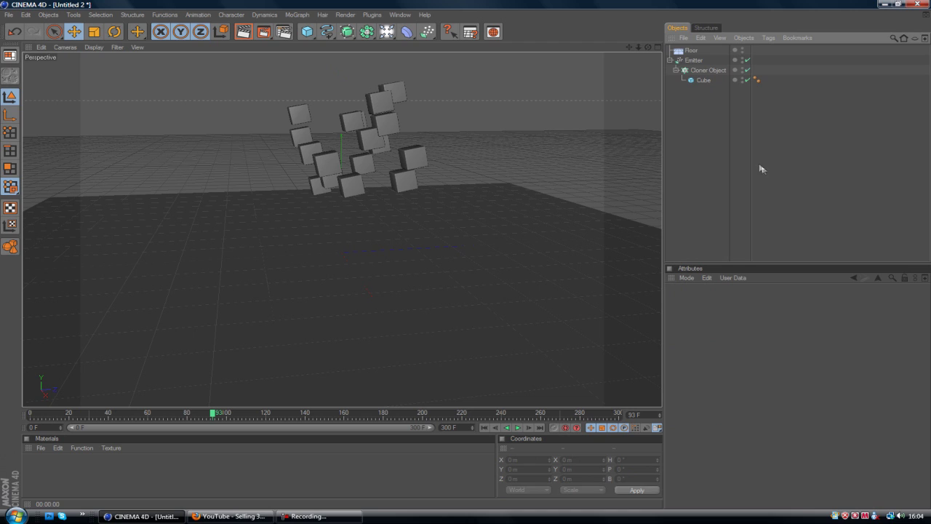
pyautogui.click(708, 70)
pyautogui.click(753, 226)
pyautogui.click(719, 71)
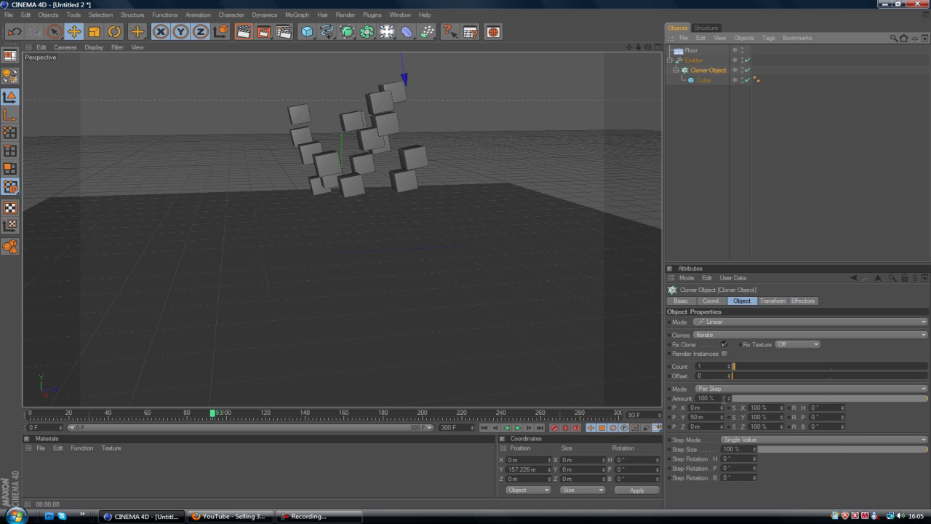
pyautogui.click(706, 80)
pyautogui.click(705, 72)
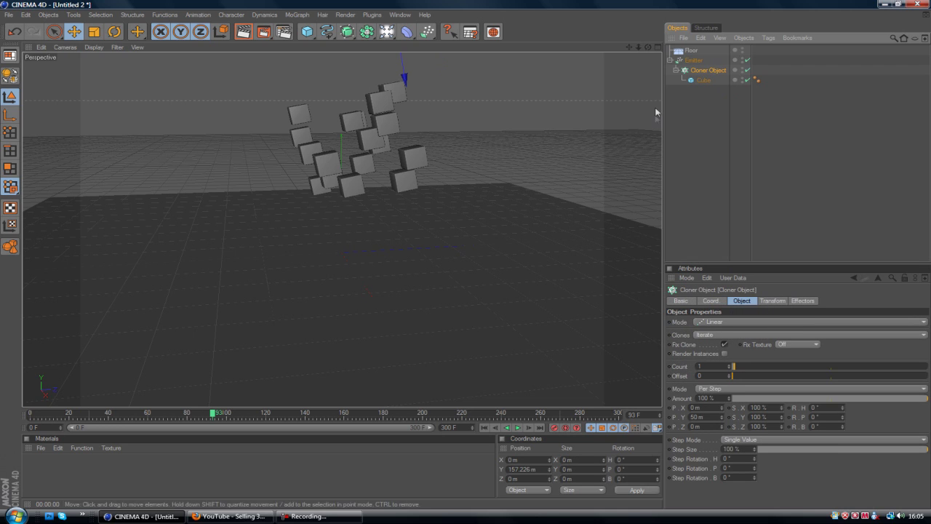
pyautogui.click(702, 81)
pyautogui.click(700, 70)
pyautogui.click(694, 61)
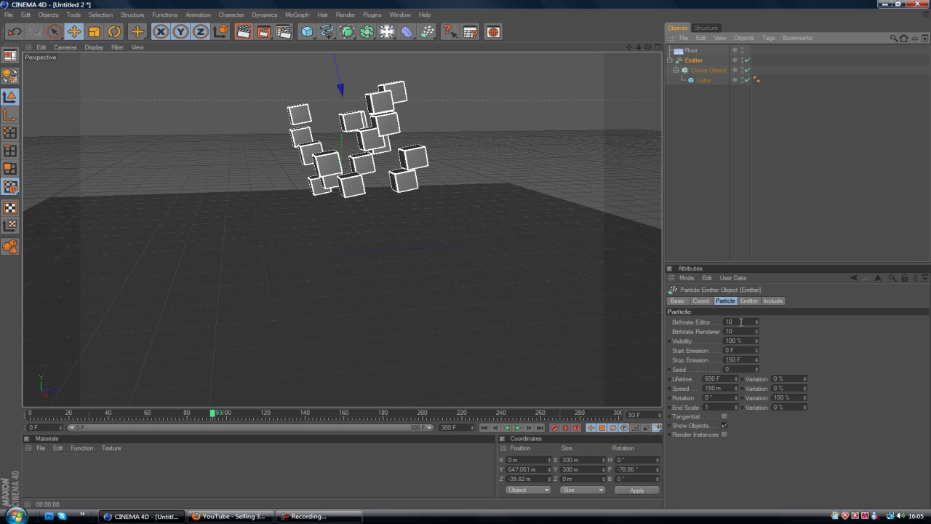
# Step: Set the Emitter's particle Speed to 800 m and replay the faster emission, stopping near frame 96
pyautogui.click(836, 356)
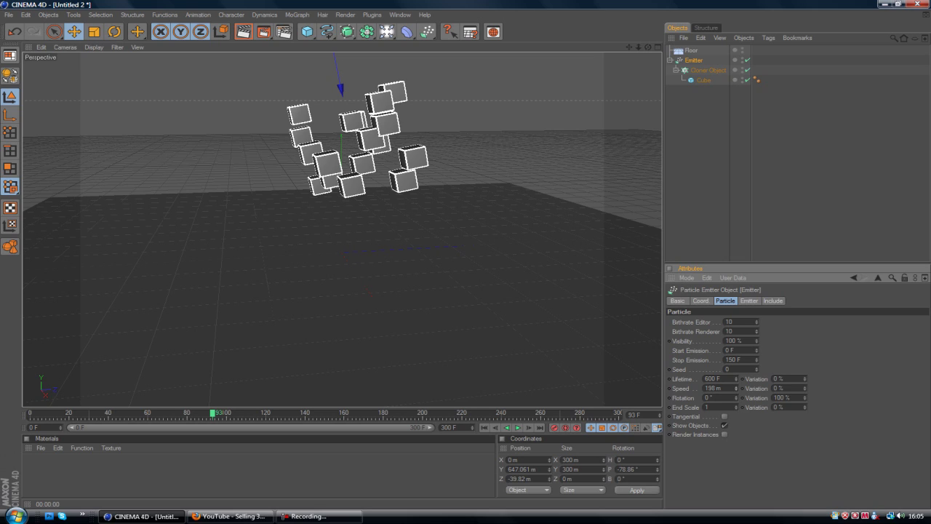
pyautogui.click(485, 429)
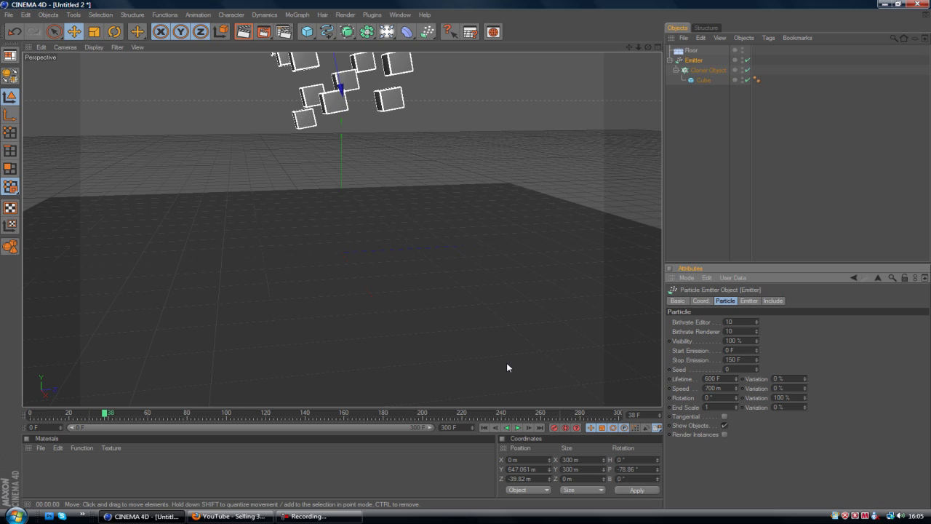
pyautogui.click(485, 430)
pyautogui.click(518, 428)
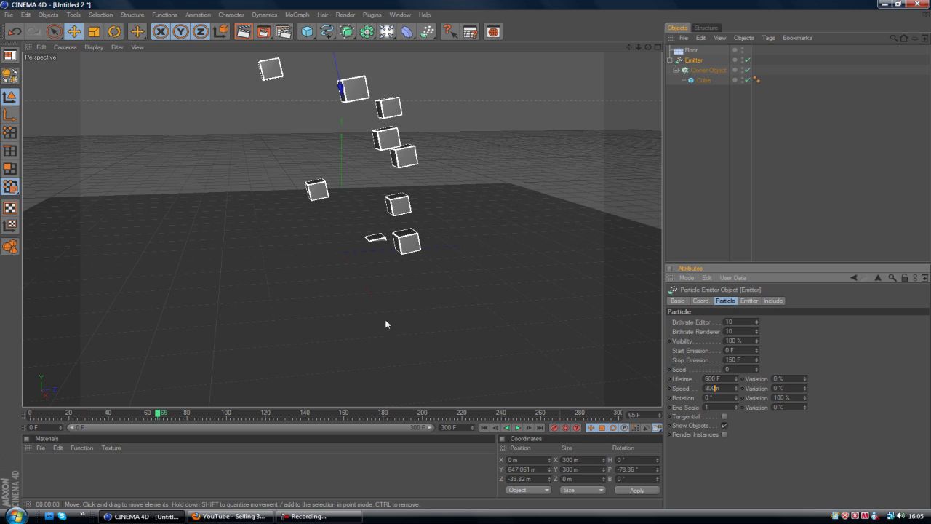
pyautogui.click(519, 428)
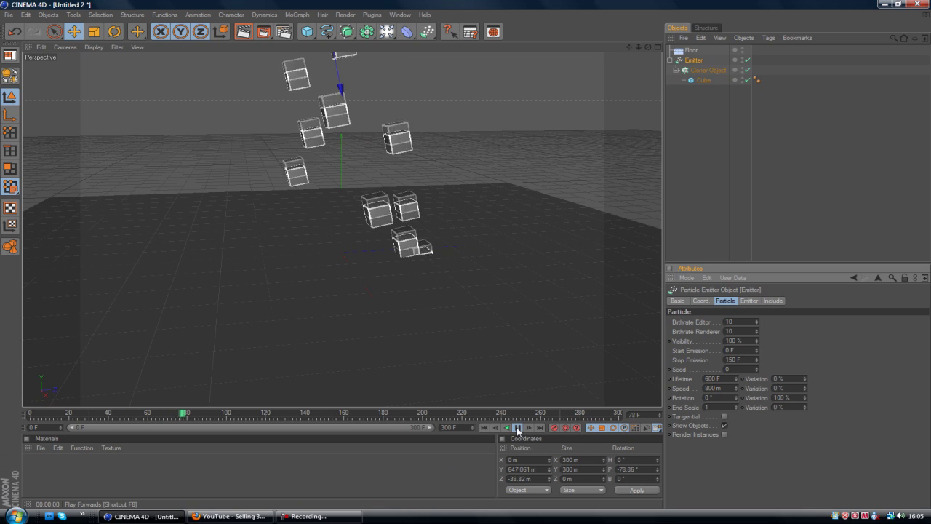
pyautogui.click(484, 427)
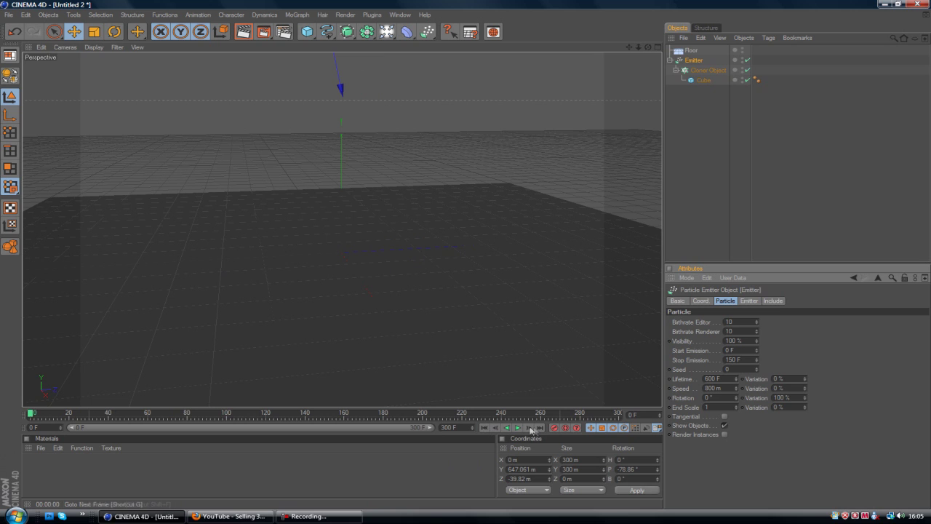
pyautogui.click(519, 428)
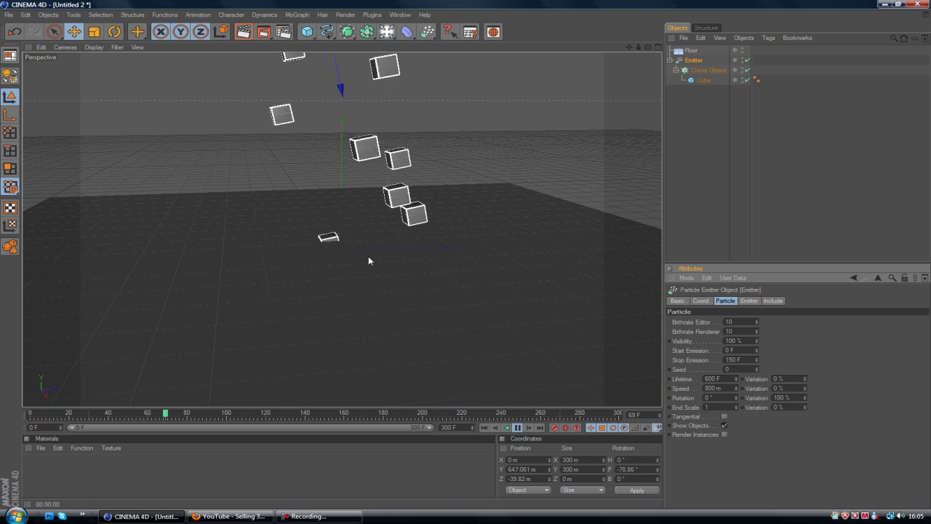
pyautogui.click(518, 428)
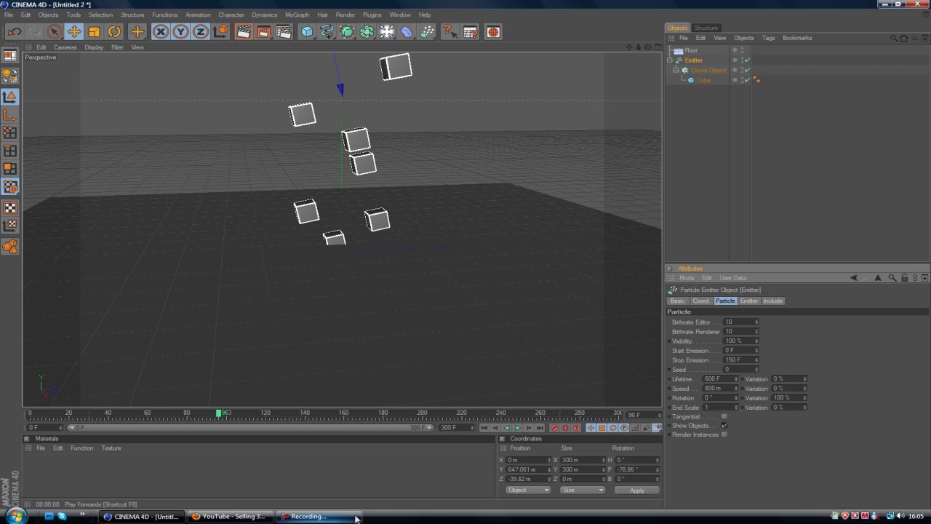
pyautogui.click(704, 80)
# Step: Add a MoGraph Rigid Body tag to the Floor
pyautogui.click(700, 91)
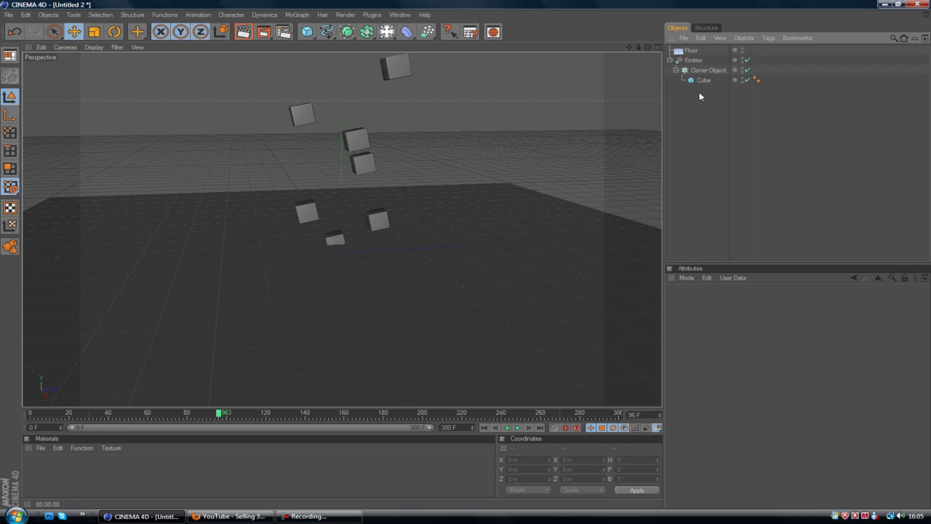
pyautogui.click(687, 53)
pyautogui.rightClick(688, 52)
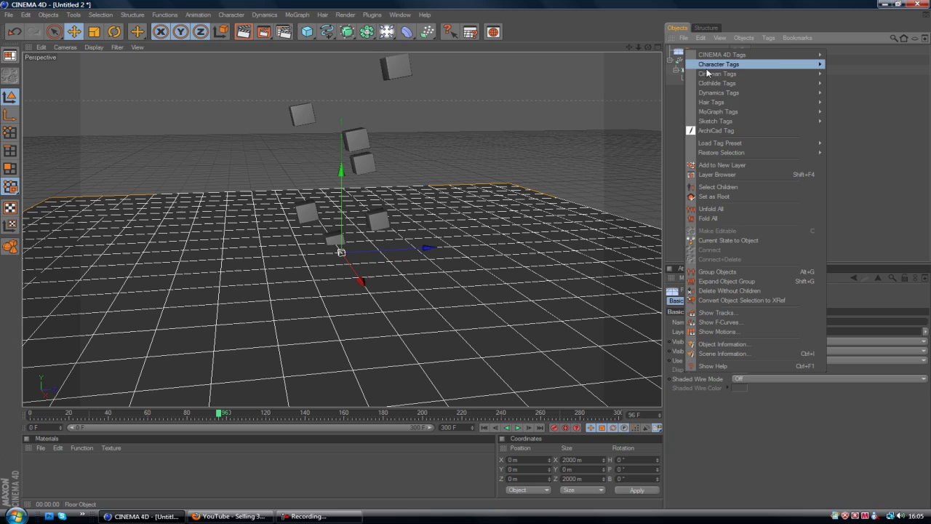
pyautogui.moveTo(713, 113)
pyautogui.click(877, 130)
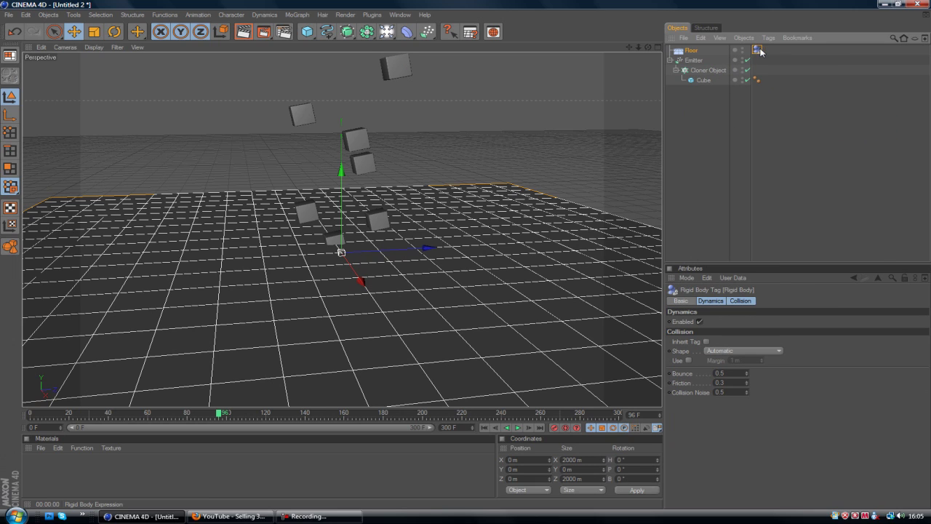
# Step: Copy the Rigid Body tag onto the Cloner Object and replay cubes landing on the Floor
pyautogui.keyDown('ctrl'); pyautogui.moveTo(761, 71); pyautogui.dragTo(762, 71); pyautogui.keyUp('ctrl')
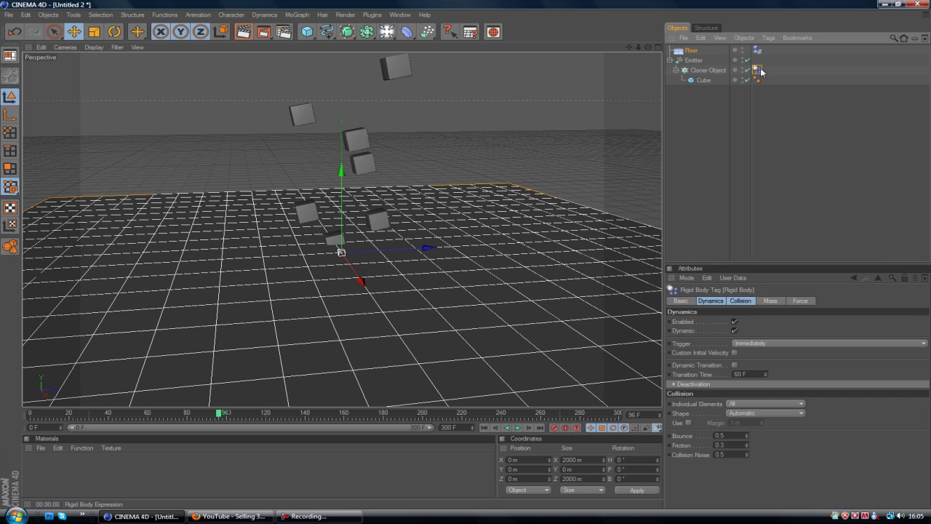
pyautogui.click(695, 174)
pyautogui.click(484, 428)
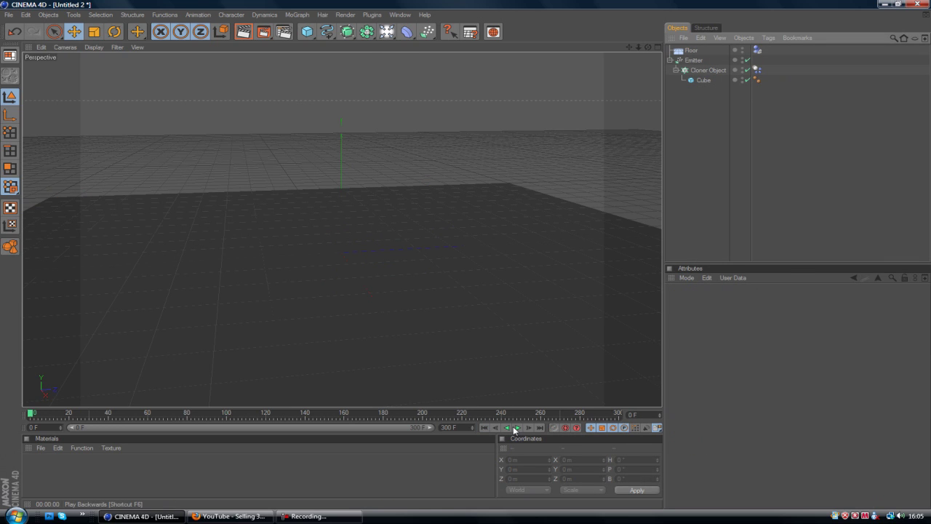
pyautogui.click(515, 428)
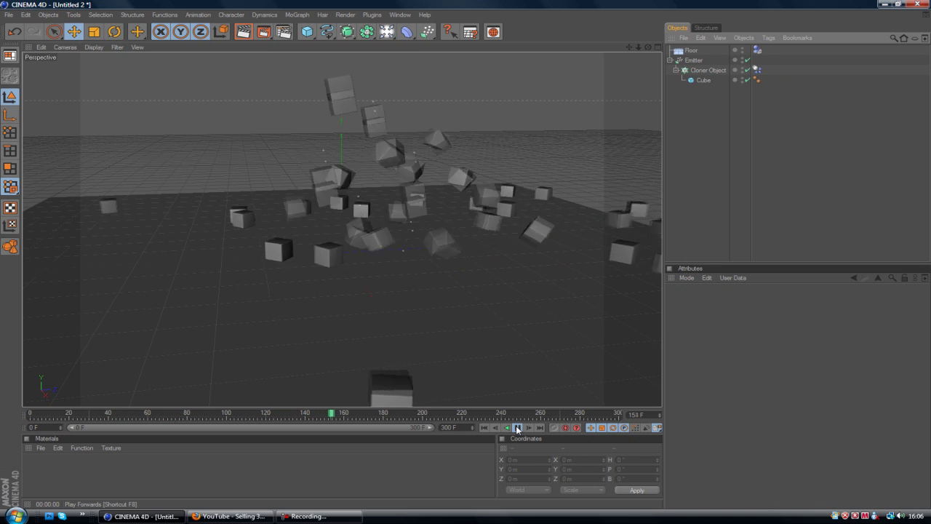
# Step: Stop playback and add a MoGraph Text object reading 'Text'
pyautogui.click(518, 428)
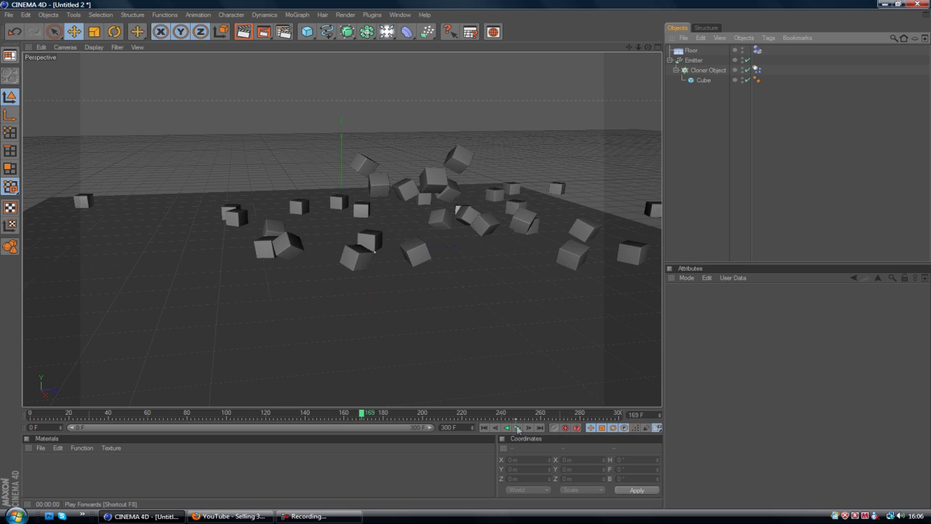
pyautogui.click(298, 15)
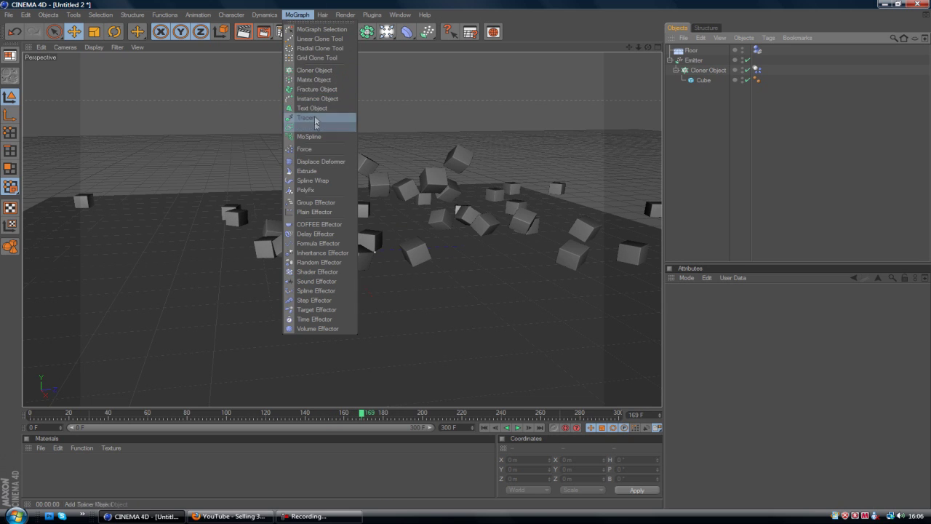
pyautogui.click(313, 108)
# Step: Rotate the text about 85° in heading to face the view, then rewind
pyautogui.click(114, 31)
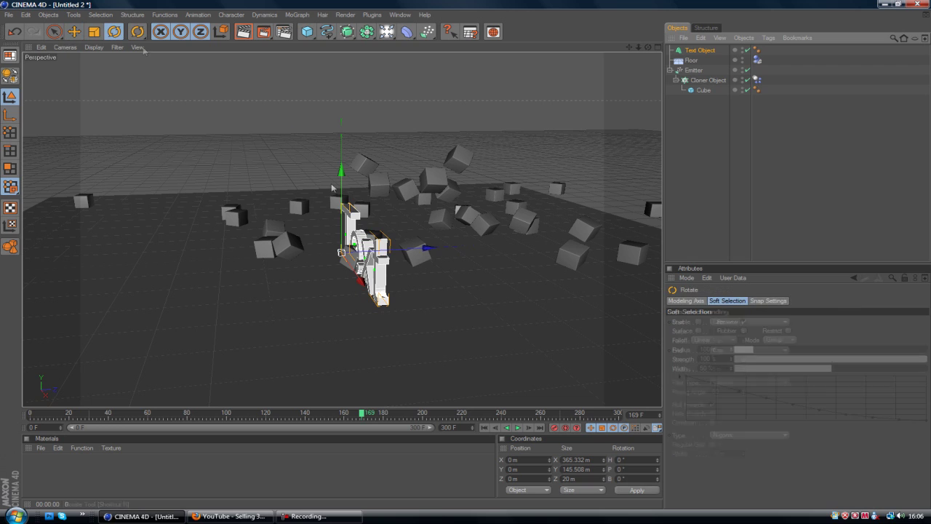
pyautogui.moveTo(341, 269); pyautogui.dragTo(429, 248)
pyautogui.click(678, 186)
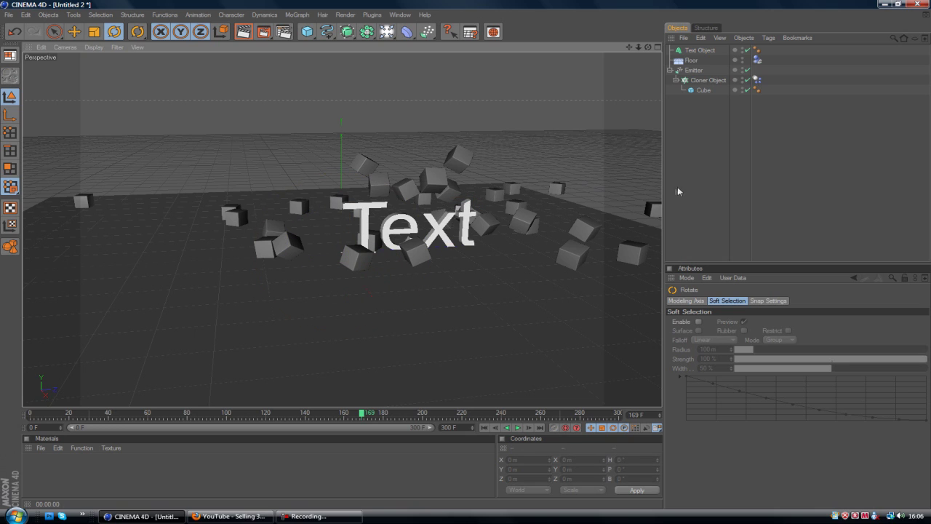
pyautogui.click(484, 428)
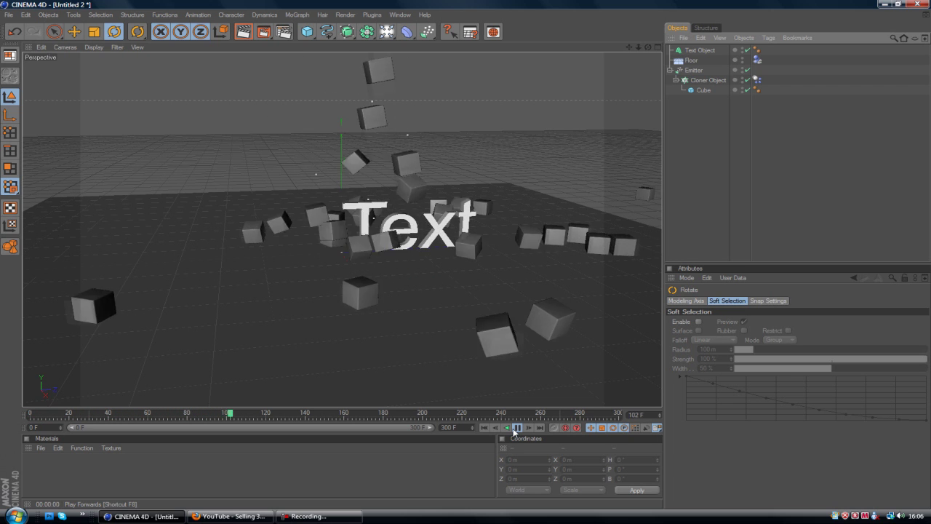
# Step: Add a MoGraph Rigid Body tag to the Text object
pyautogui.rightClick(688, 48)
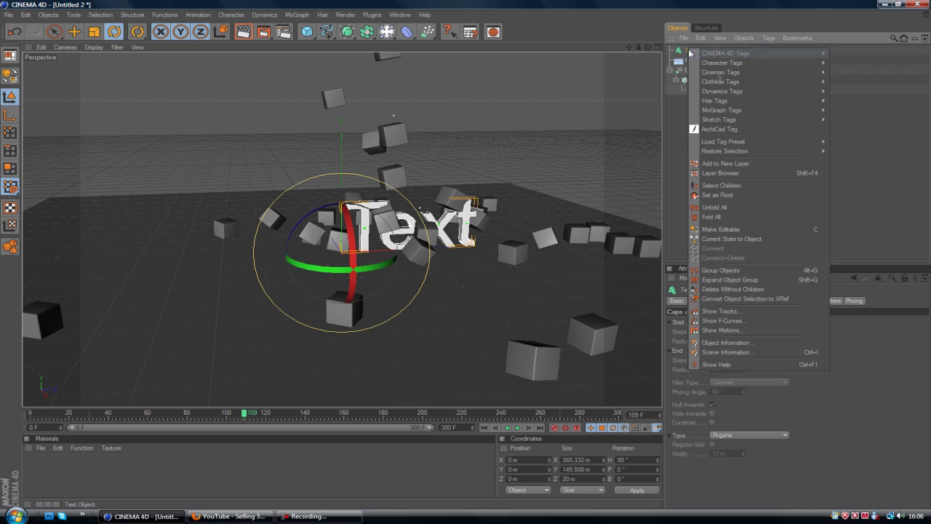
pyautogui.moveTo(823, 114)
pyautogui.click(854, 129)
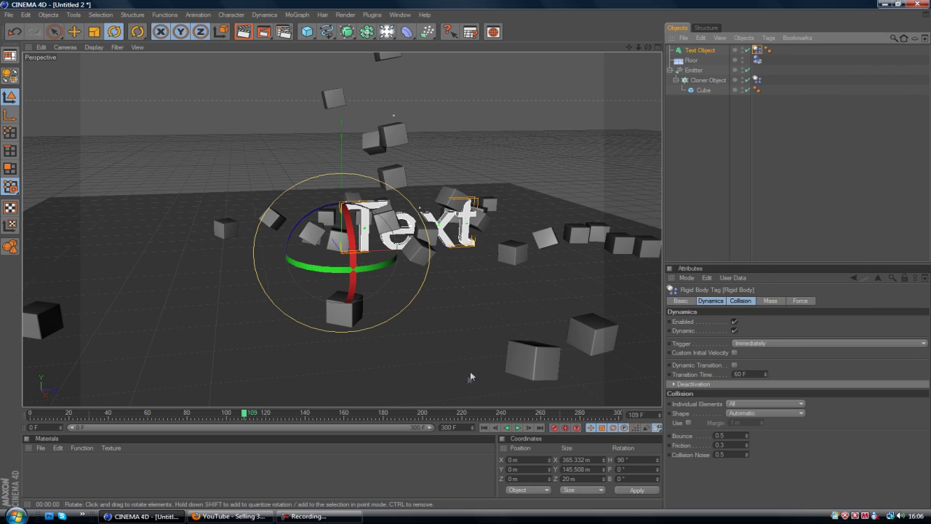
# Step: Replay the simulation from the start to watch cubes knock the letters over
pyautogui.click(486, 428)
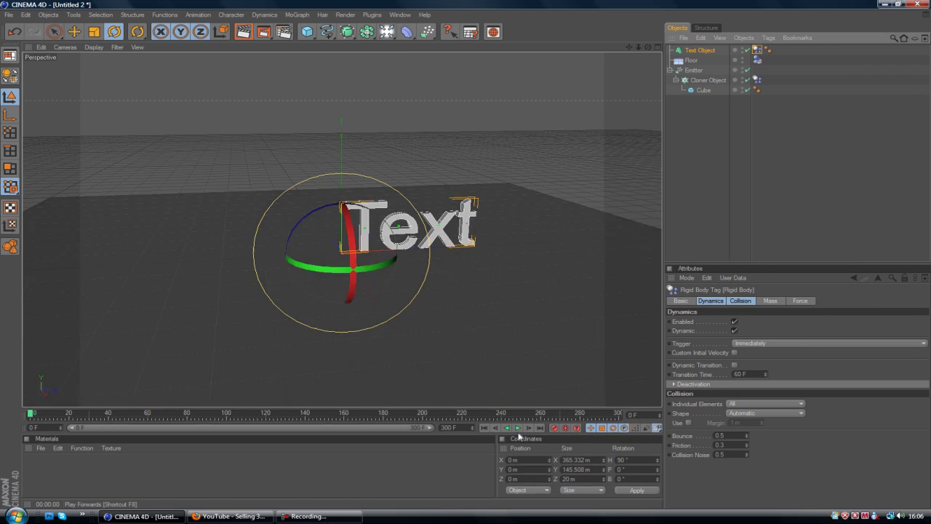
pyautogui.click(517, 428)
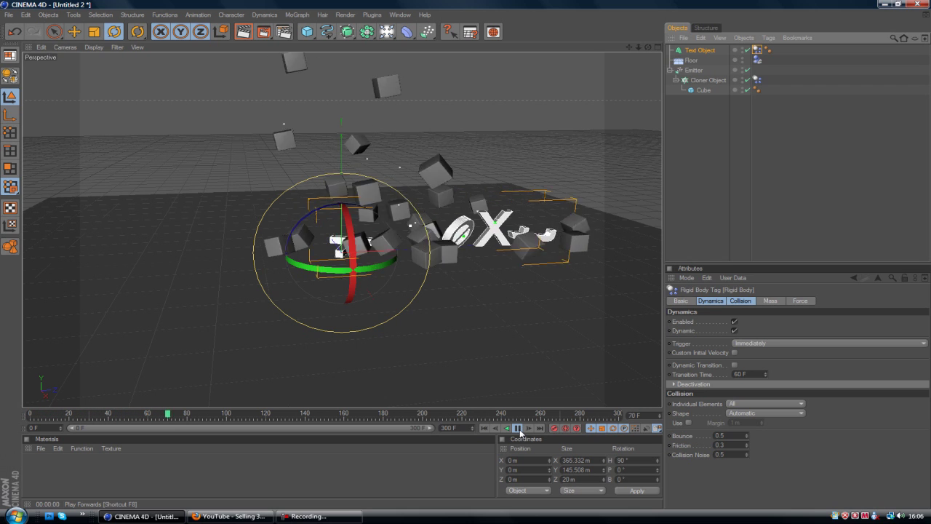
pyautogui.click(519, 429)
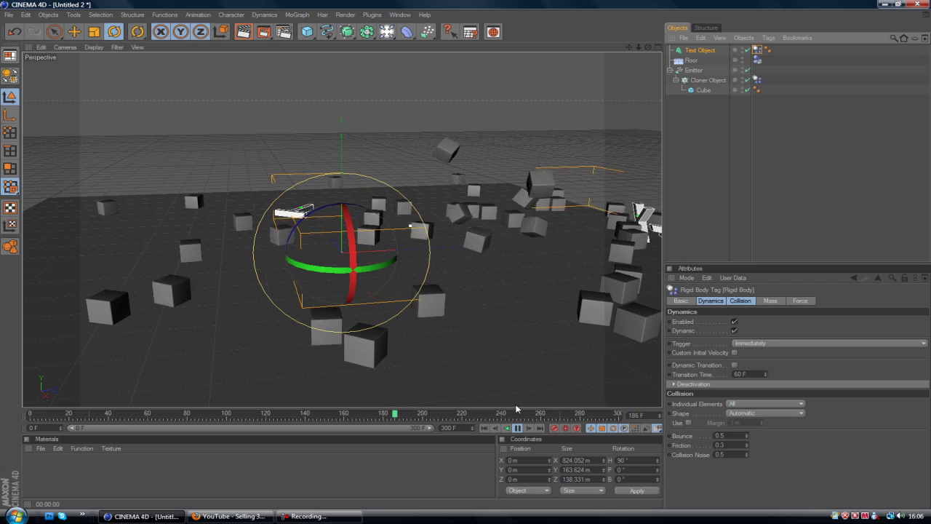
pyautogui.click(518, 428)
# Step: Lower the Floor's Rigid Body Bounce to 0.05 in its tag attributes
pyautogui.click(484, 428)
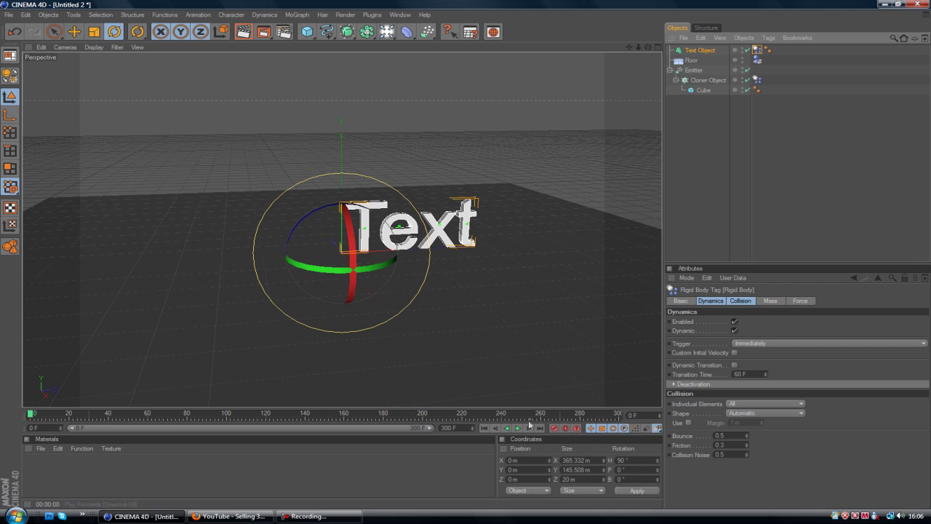
pyautogui.click(703, 88)
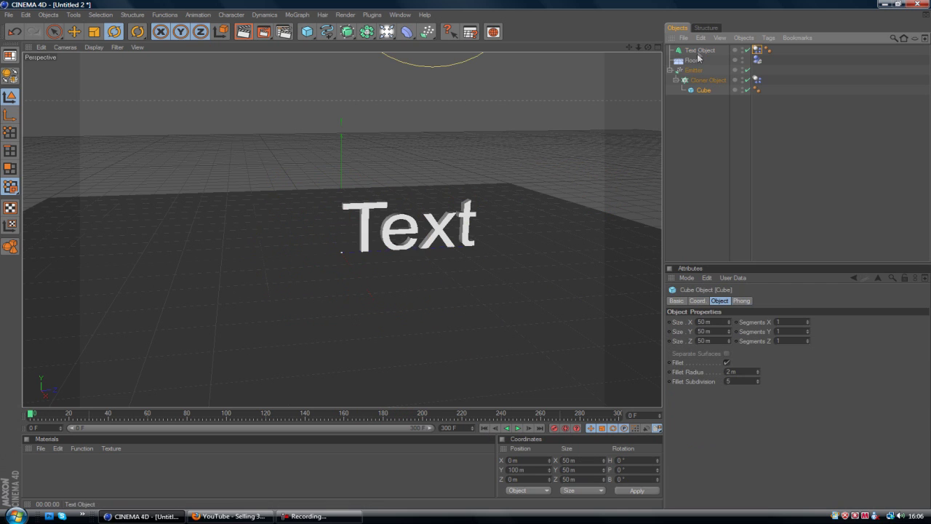
pyautogui.click(691, 60)
pyautogui.click(757, 60)
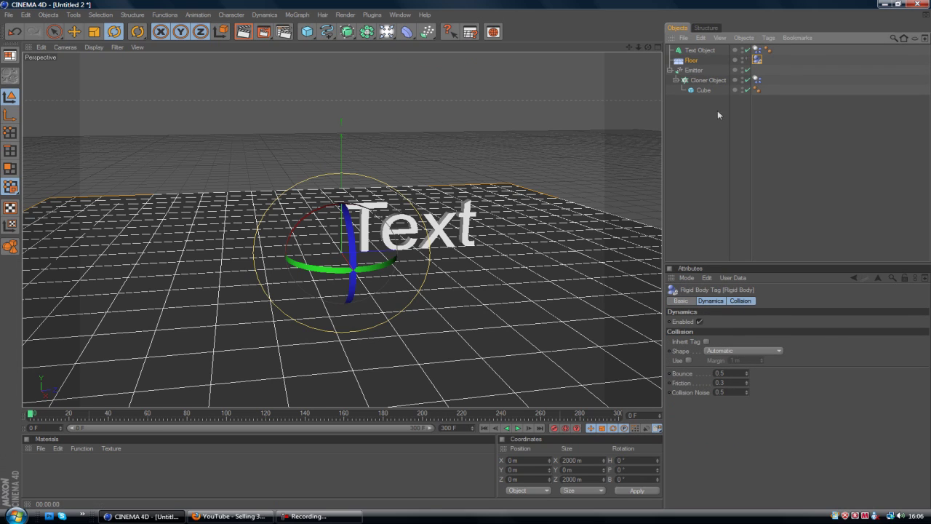
pyautogui.doubleClick(726, 373)
pyautogui.write('0.1')
pyautogui.press('Return')
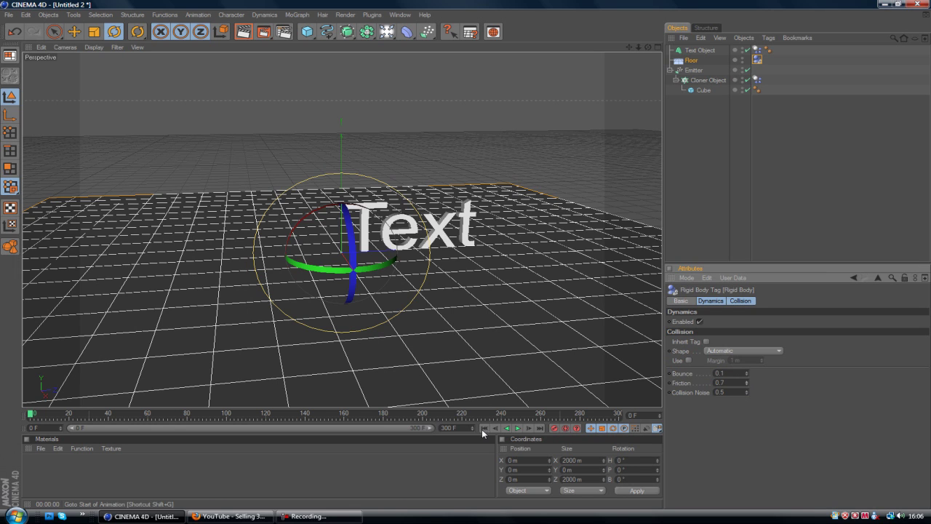
# Step: Replay the less bouncy simulation with the Text letters scattering among landed cubes
pyautogui.click(517, 429)
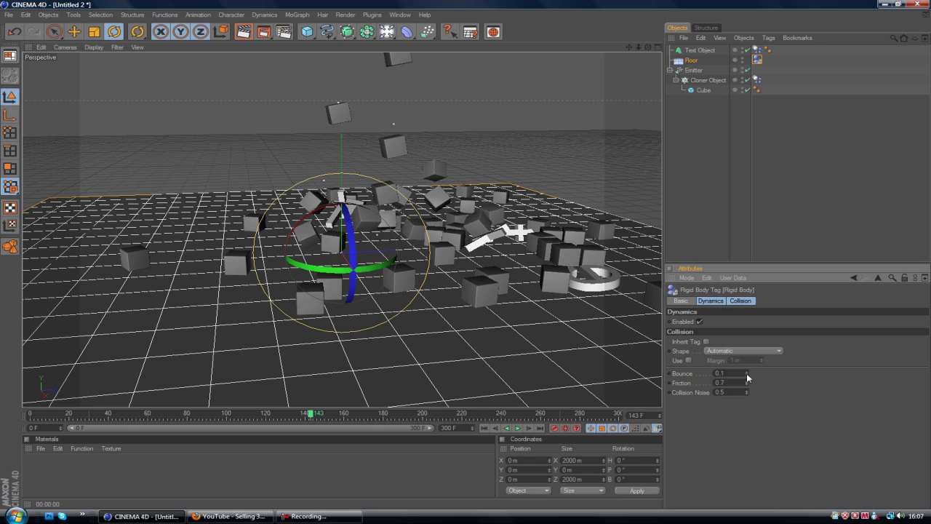
pyautogui.click(483, 428)
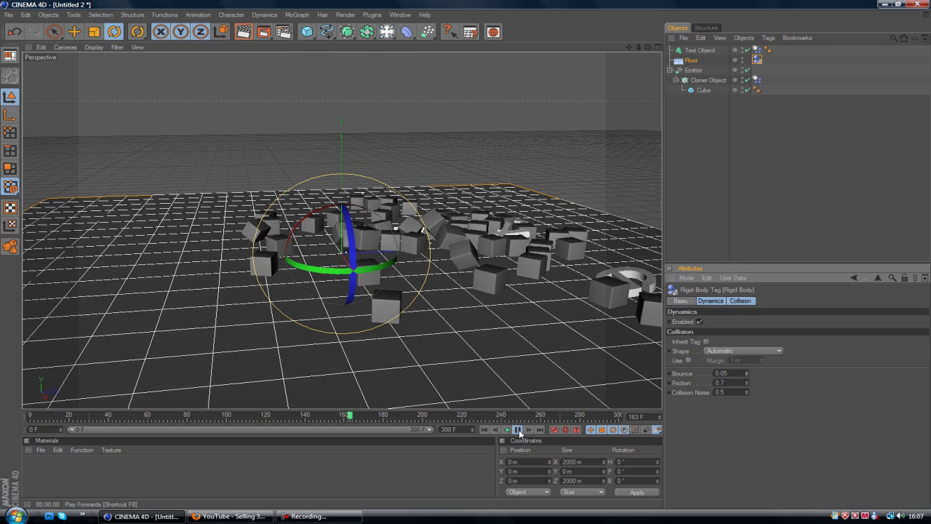
pyautogui.click(740, 216)
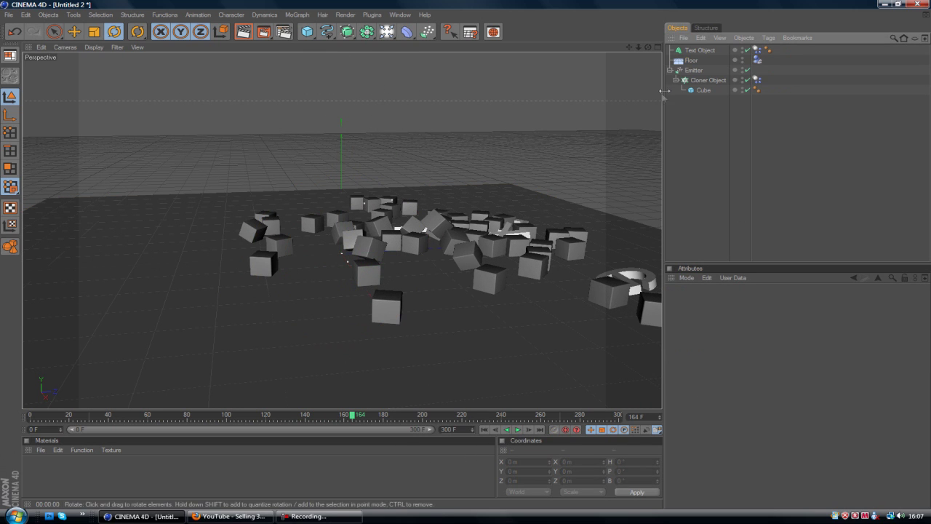
pyautogui.click(691, 51)
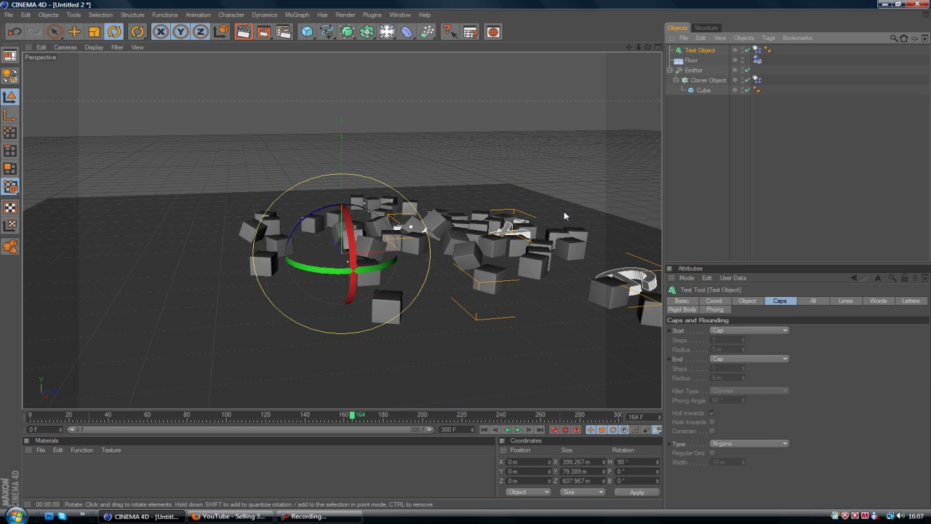
pyautogui.click(483, 430)
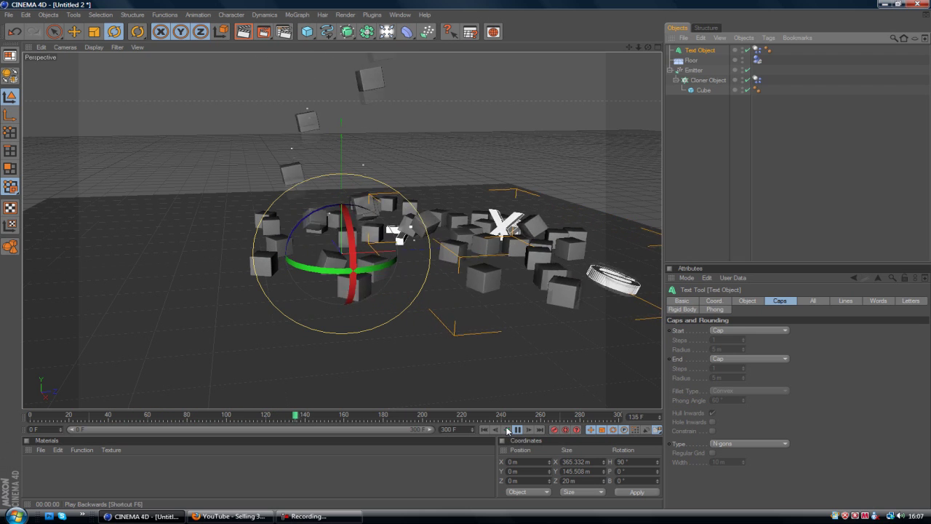
pyautogui.click(846, 516)
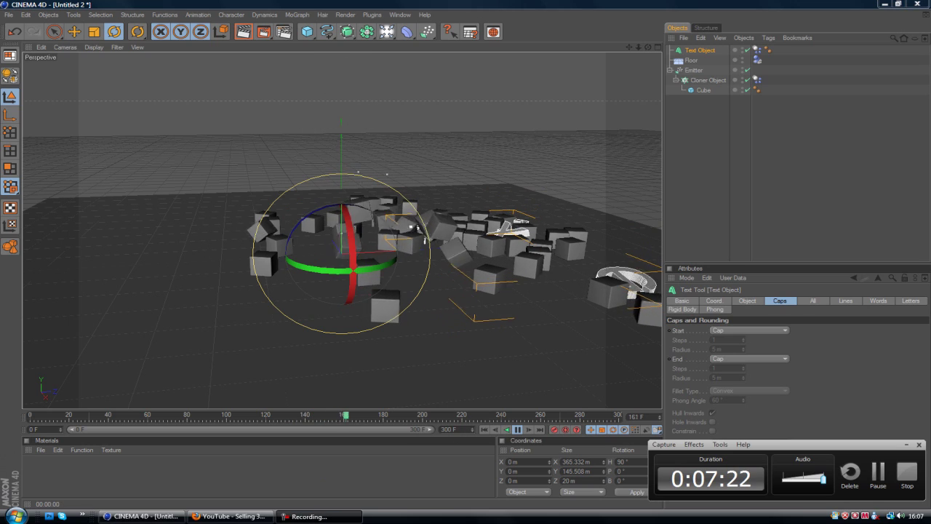